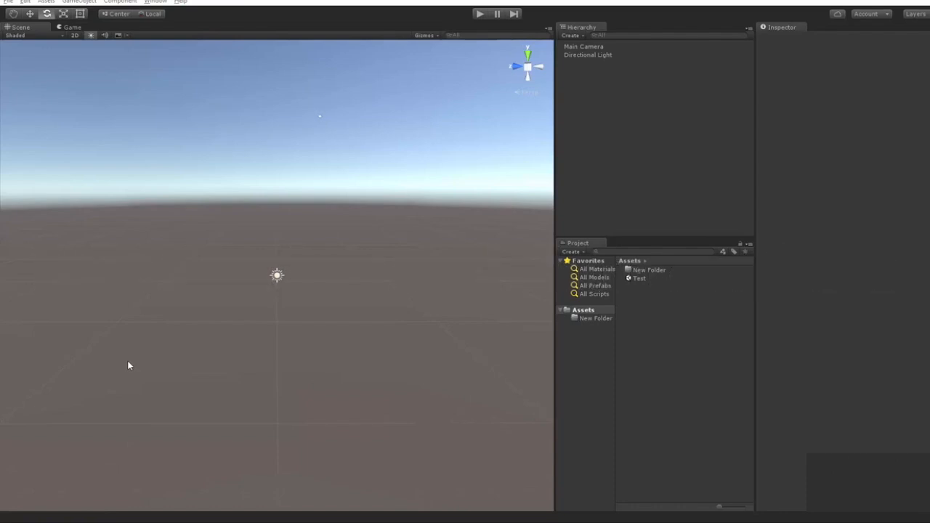
click(8, 2)
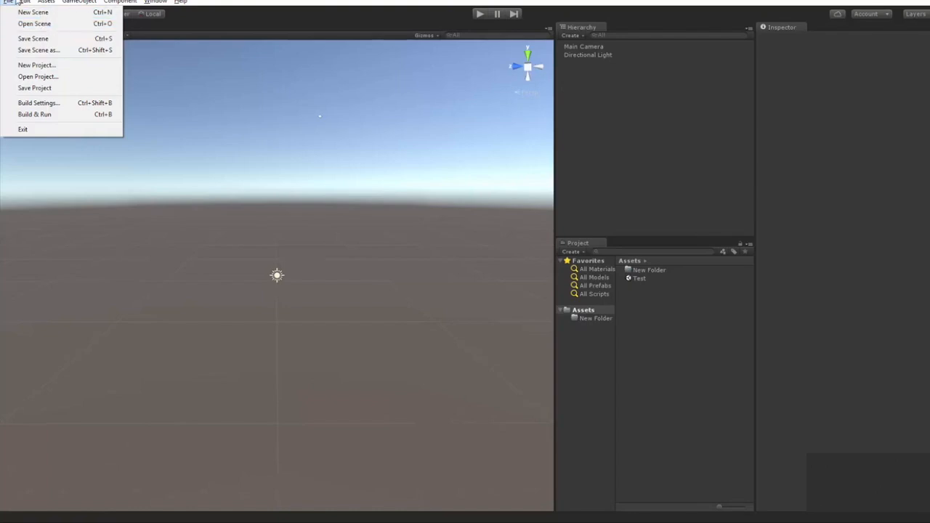
mouse_move(26, 2)
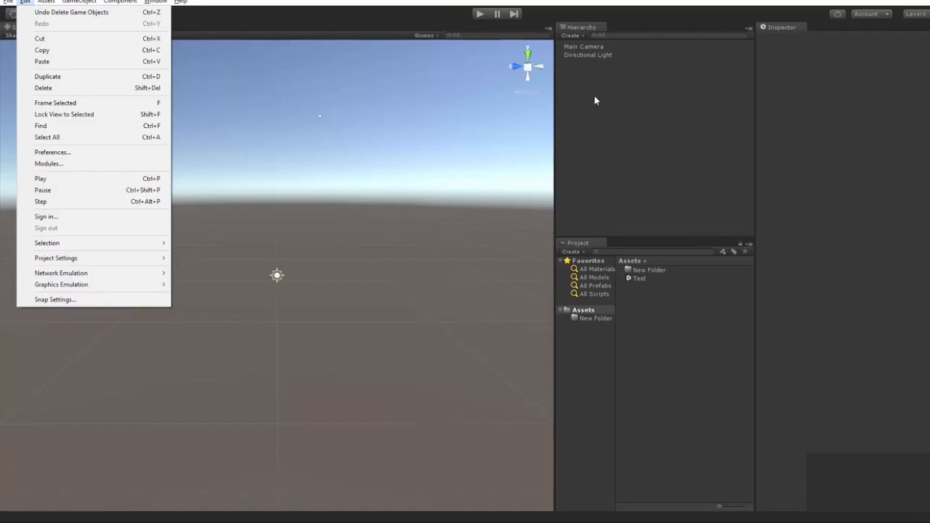
click(592, 55)
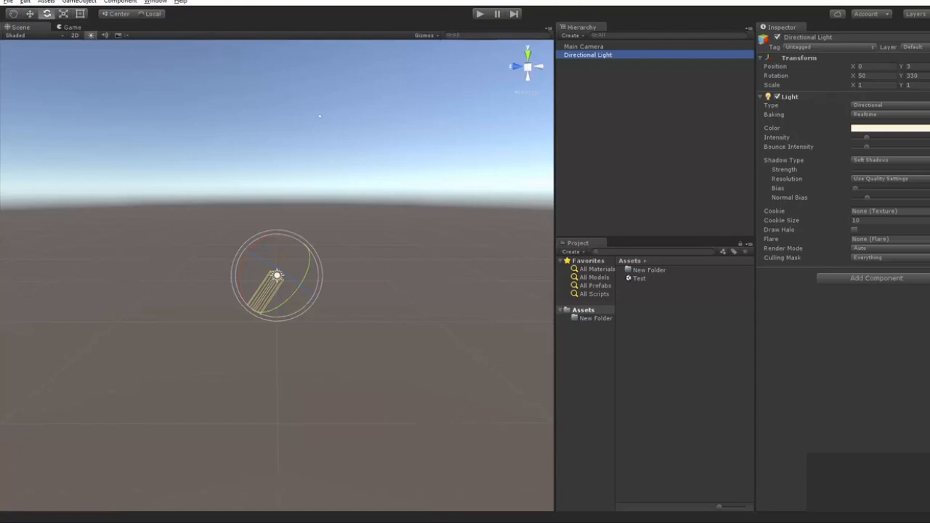
Step: Add a 3D cube to the scene and frame it in the Scene view
click(85, 4)
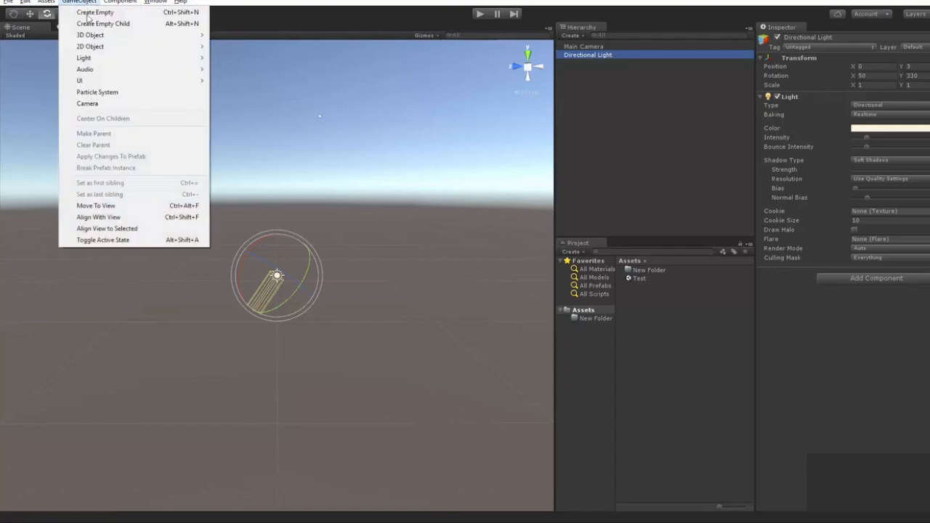
mouse_move(103, 37)
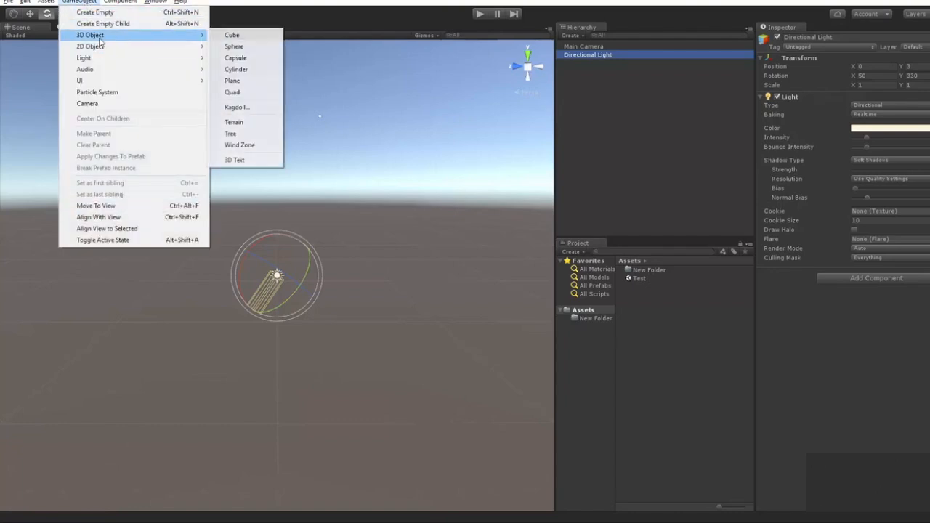
click(231, 35)
double_click(572, 64)
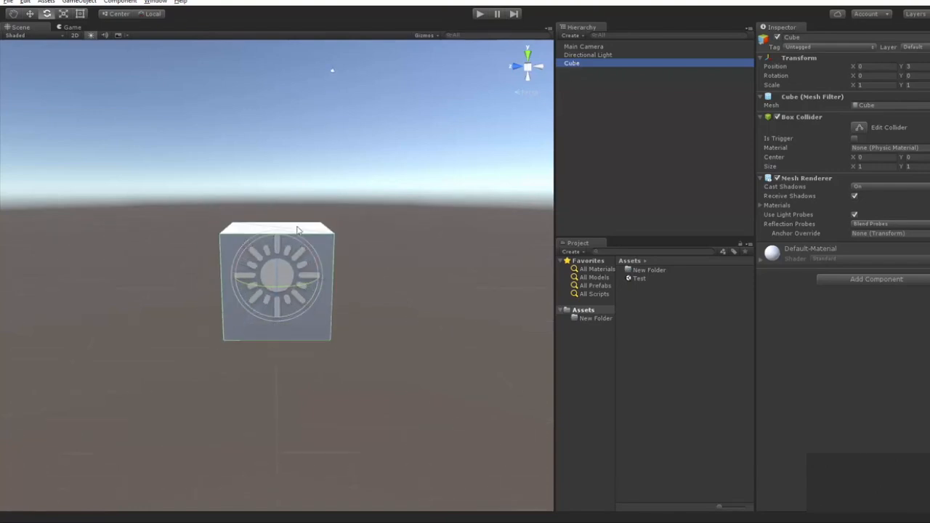
scroll(170, 95, down, 3)
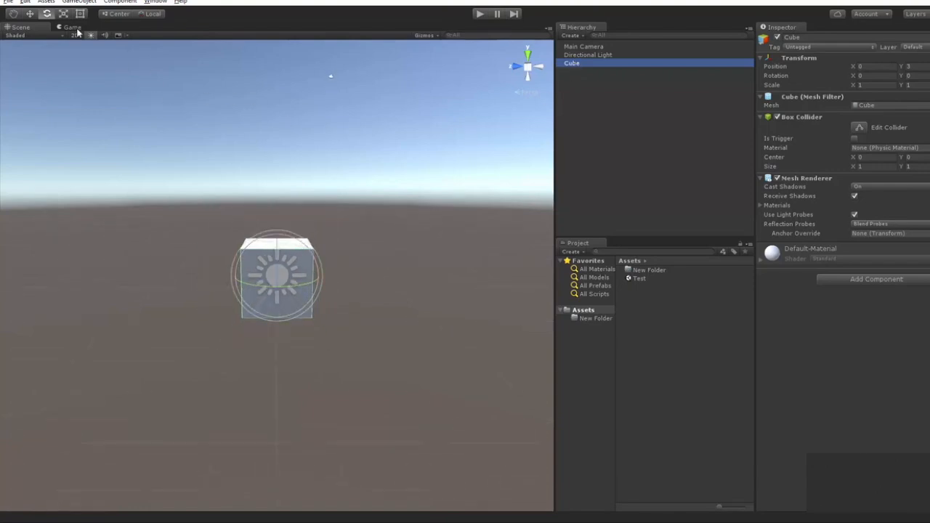
click(12, 13)
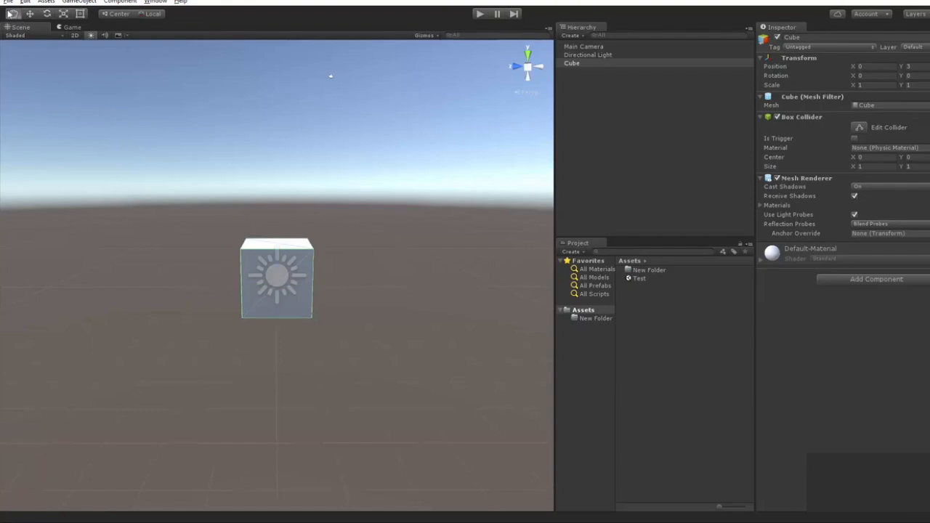
click(27, 2)
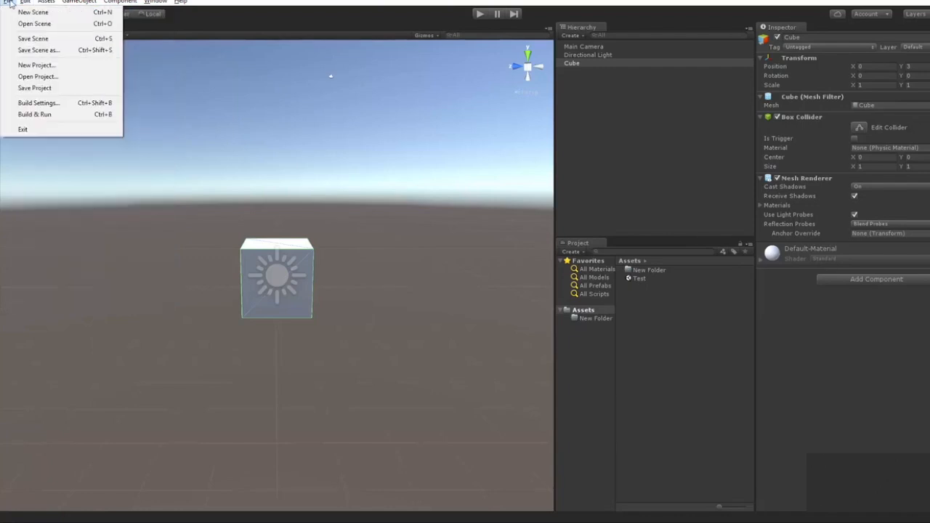
mouse_move(46, 2)
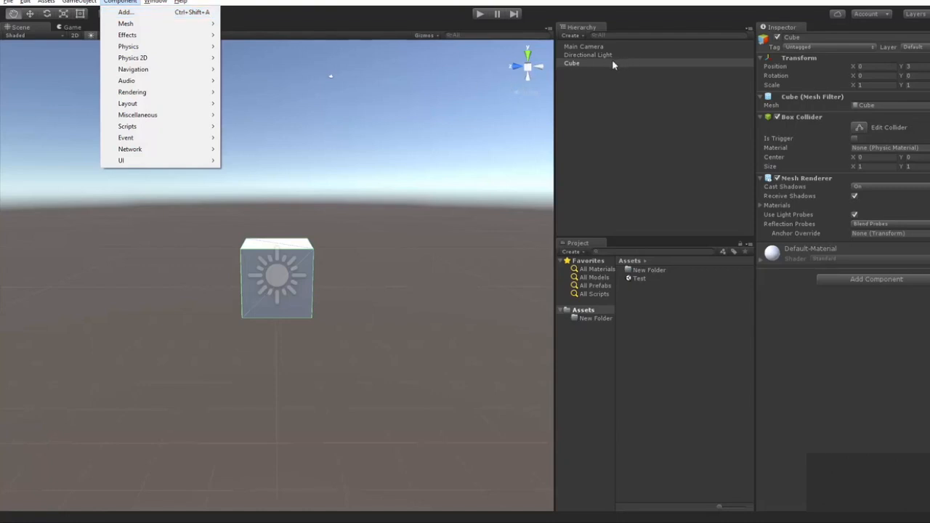
Step: Try stretching the cube wider and taller with the Rect tool, to about 1.43 in Y scale, and undo the resize
click(589, 66)
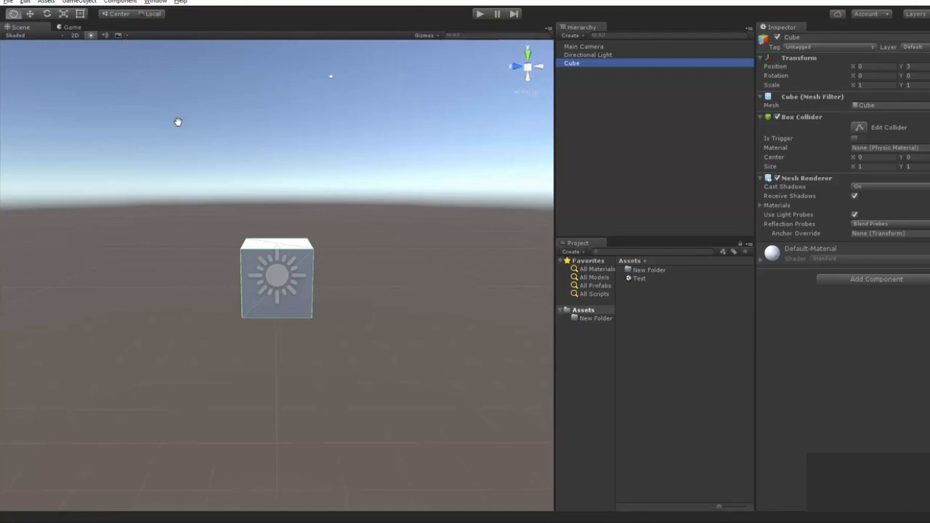
key(t)
drag(311, 243, 391, 217)
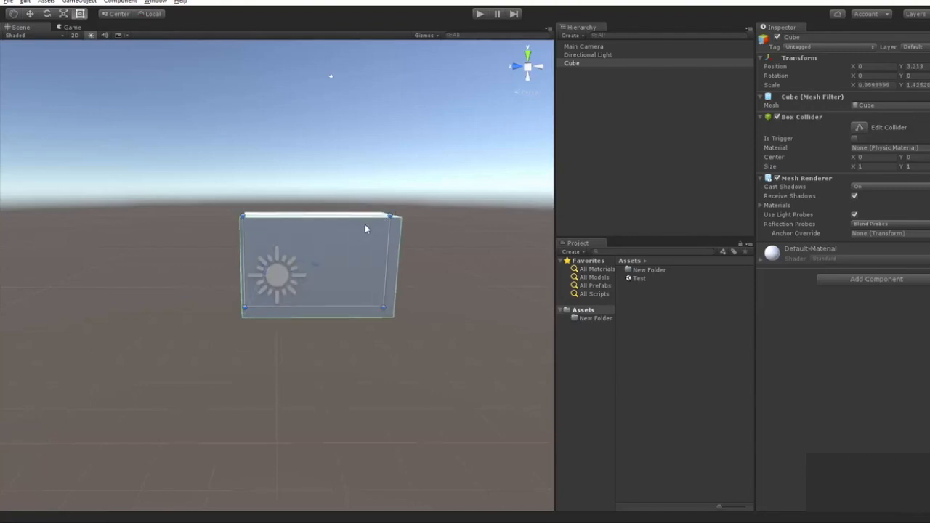
key(ctrl+z)
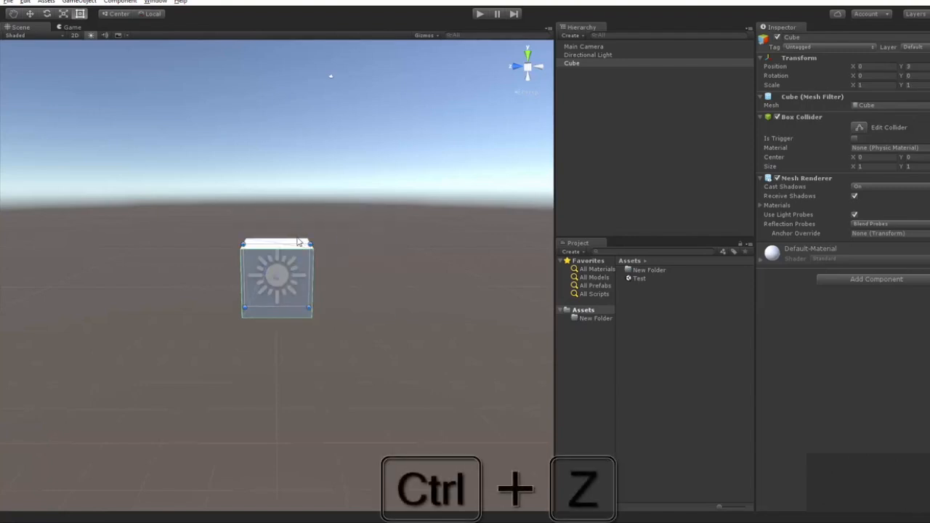
Step: Rotate the cube to about 61° in X and -82° in Y, and try moving it away from its place
key(e)
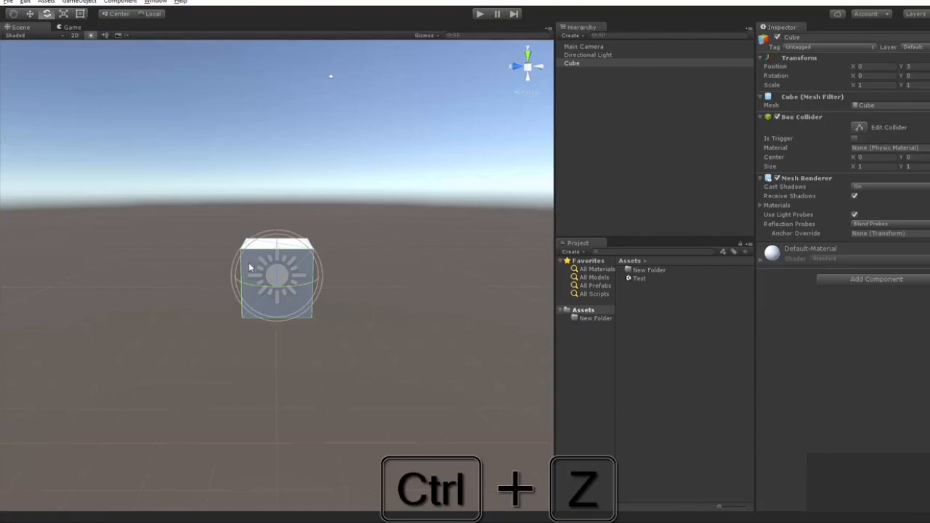
drag(294, 288, 273, 248)
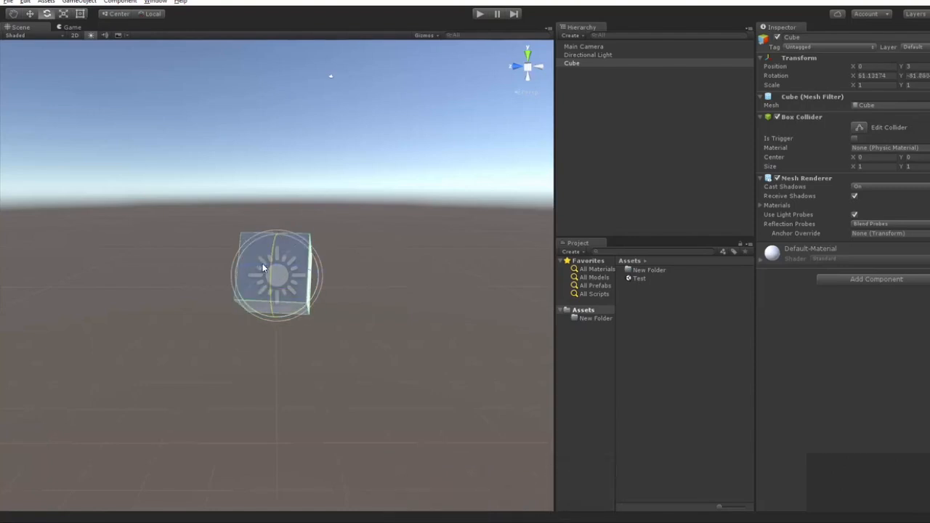
key(w)
drag(271, 274, 216, 164)
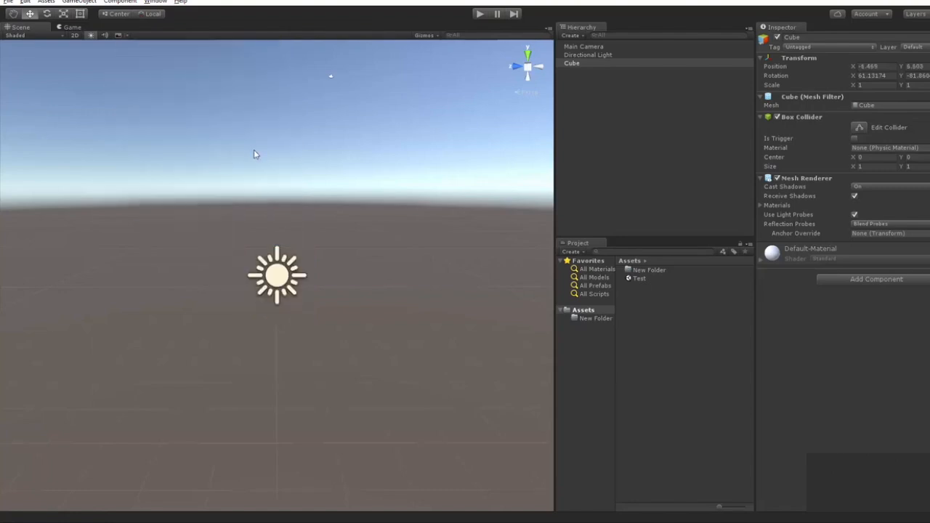
key(ctrl+z)
Step: Duplicate the rotated cube twice, placing one copy beside the original and the second copy above the first
key(ctrl+d)
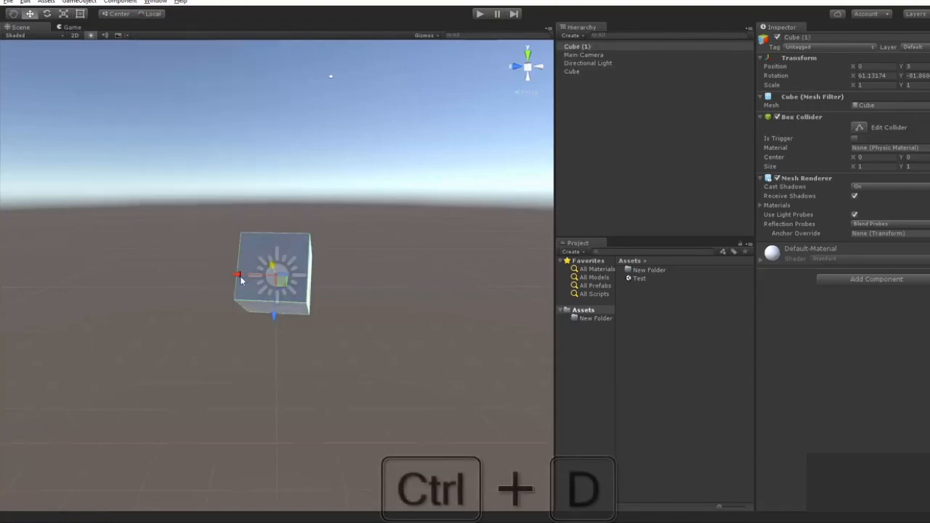
drag(242, 280, 359, 287)
key(ctrl+d)
drag(409, 322, 409, 231)
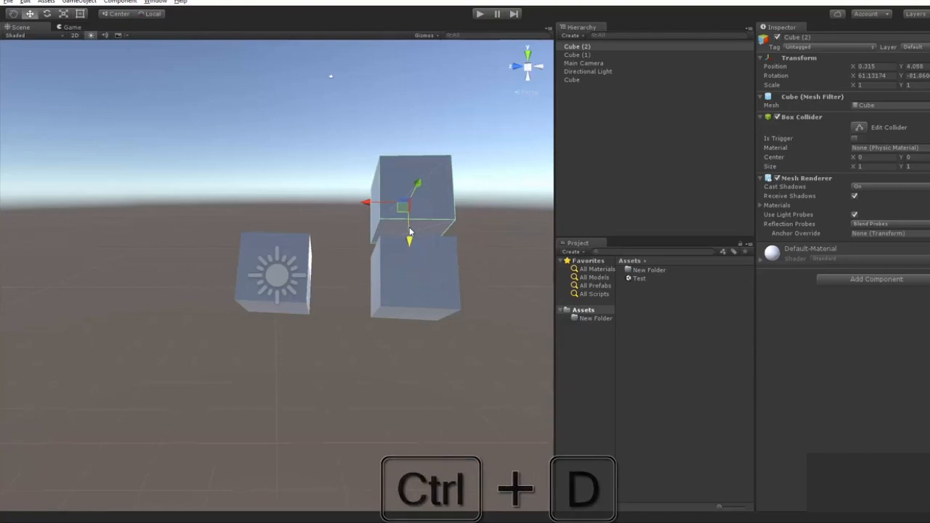
Step: Undo both duplications with their moves, as well as the original cube's rotation
key(ctrl+z)
key(ctrl+z)
key(ctrl+z)
key(ctrl+z)
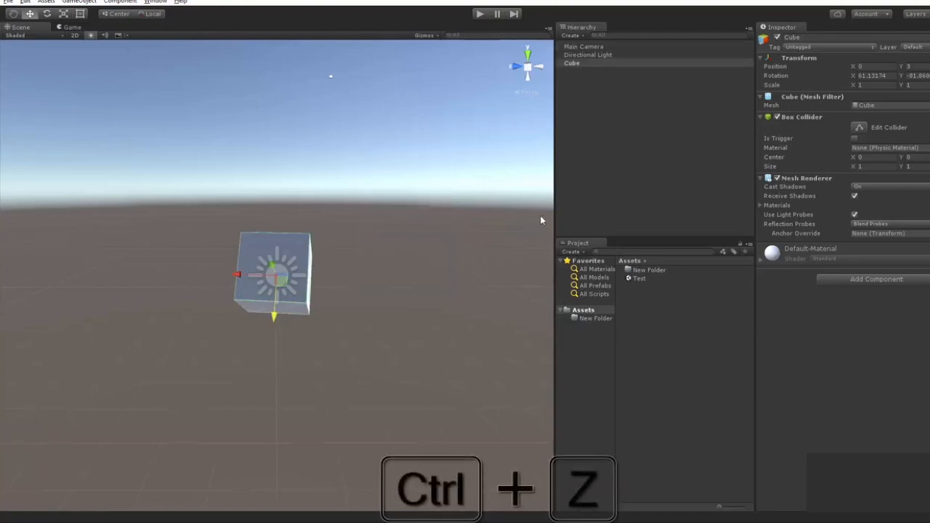
key(ctrl+z)
key(ctrl+z)
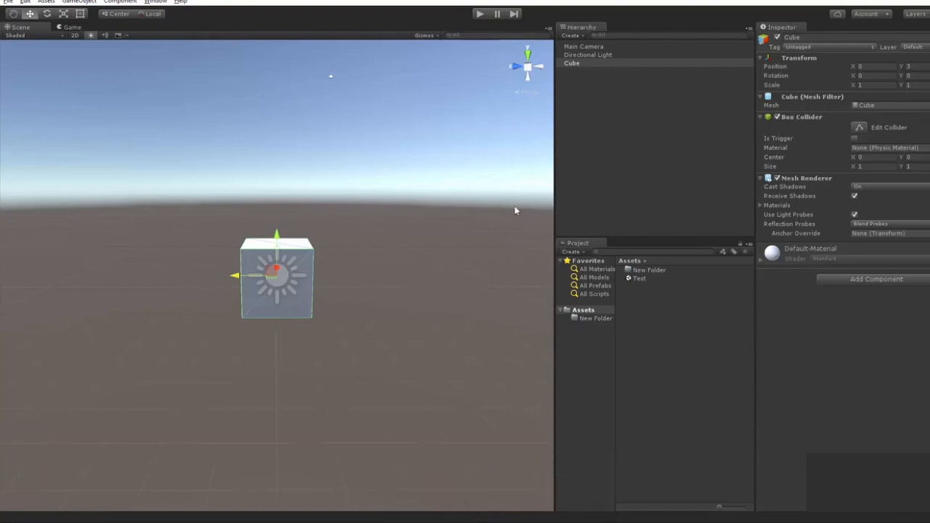
Step: Copy and paste the cube, and try moving the copy sideways away from the original
click(25, 2)
mouse_move(36, 2)
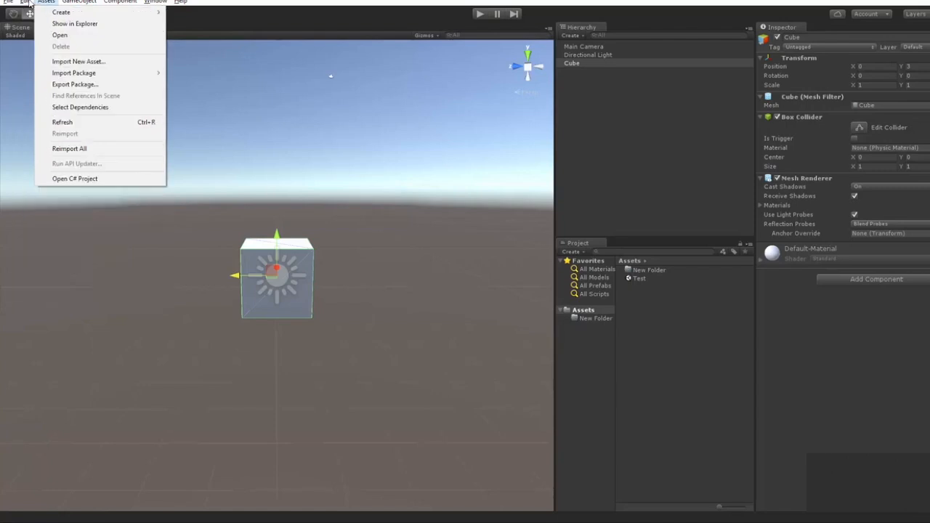
click(49, 50)
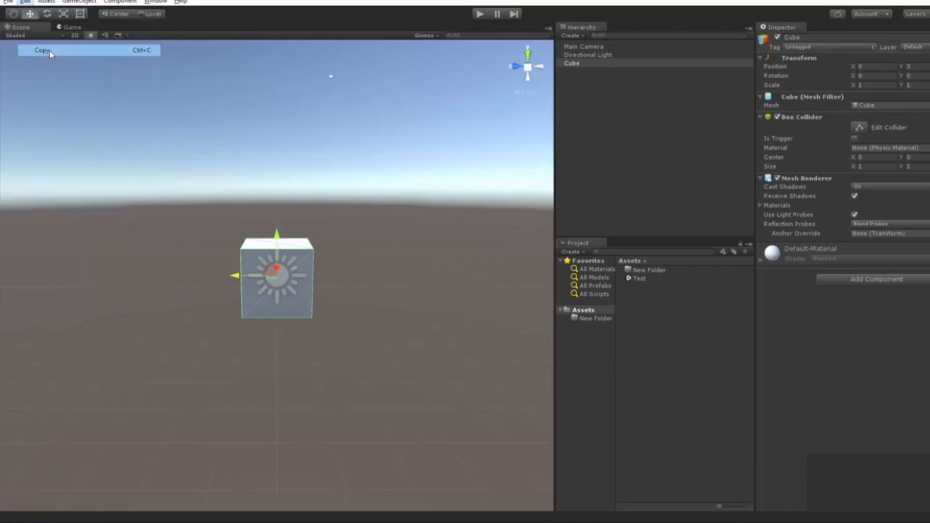
click(26, 2)
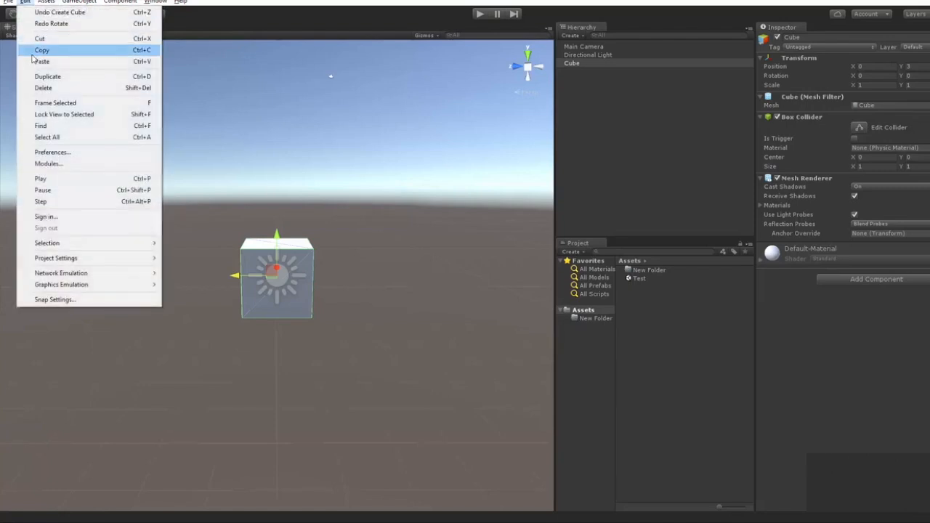
click(49, 59)
drag(251, 279, 372, 279)
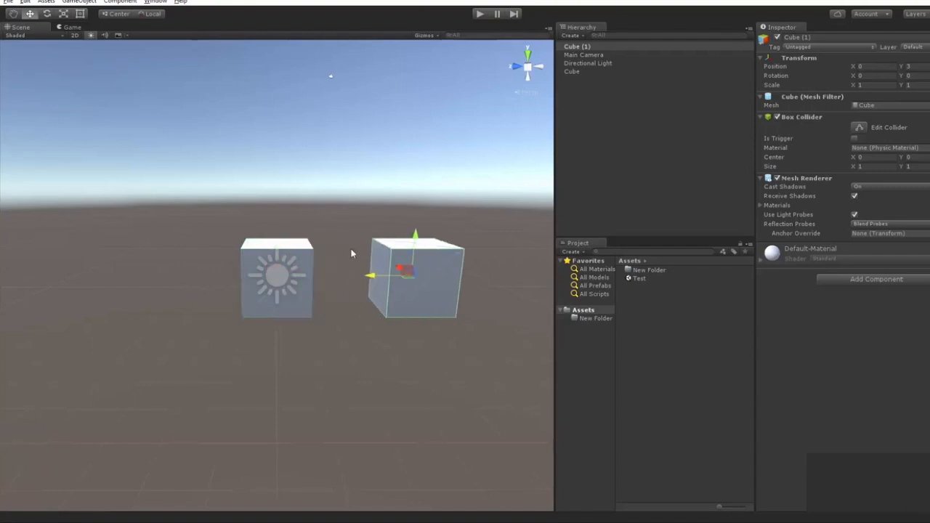
key(ctrl+z)
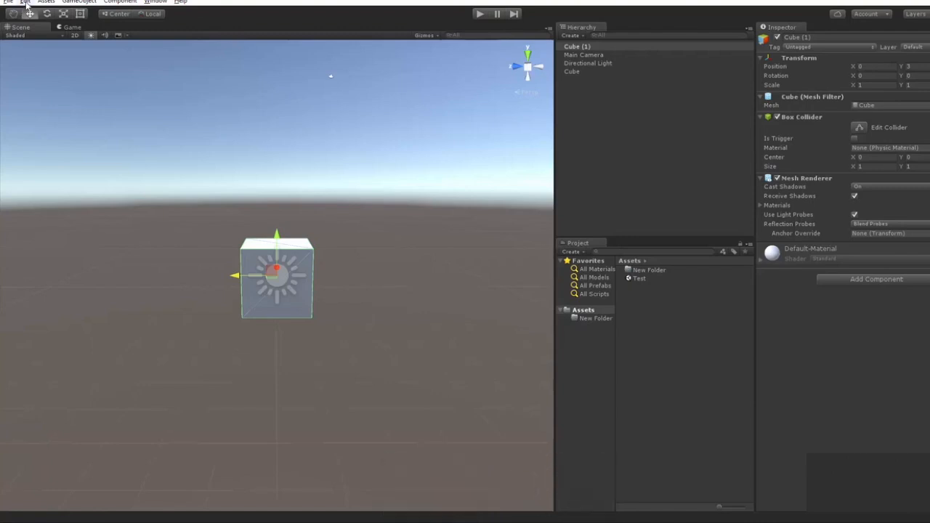
Step: Pan and zoom around the cubes in the Scene view with the Hand tool
key(q)
drag(289, 266, 237, 180)
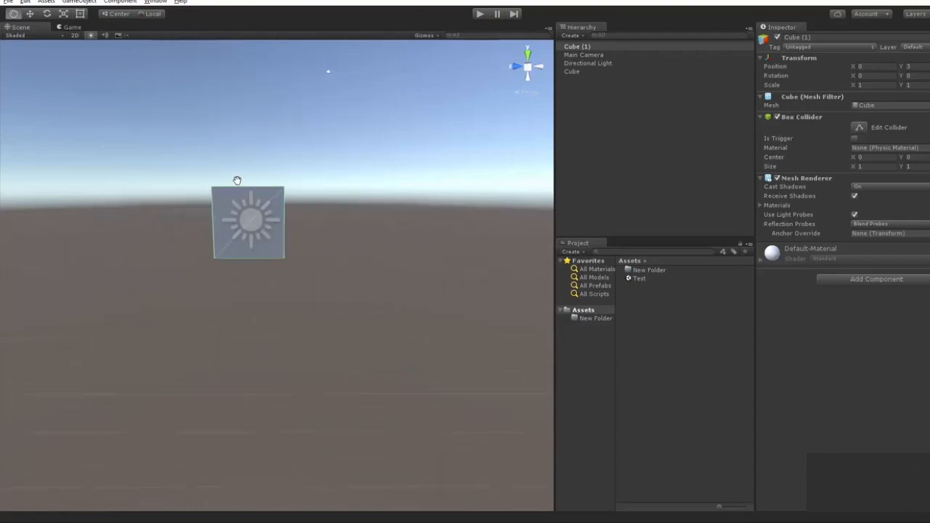
drag(322, 193, 336, 233)
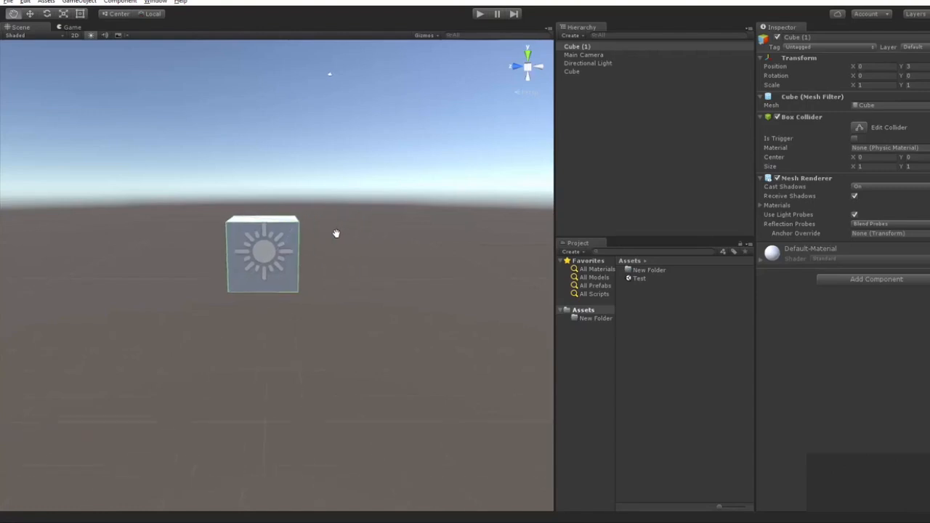
scroll(336, 233, down, 2)
scroll(335, 234, up, 2)
scroll(335, 234, down, 2)
scroll(336, 233, up, 2)
scroll(336, 233, down, 2)
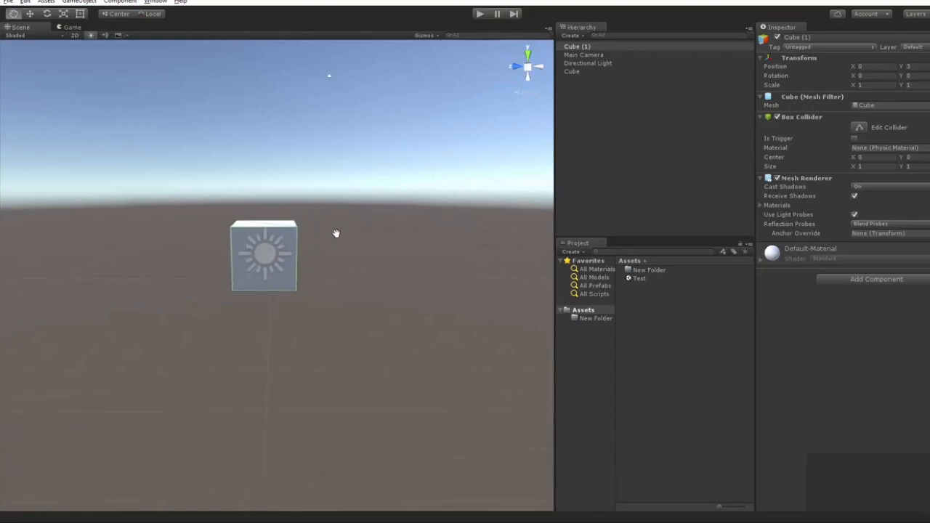
mouse_move(322, 232)
mouse_down()
mouse_move(392, 254)
mouse_move(334, 245)
mouse_up()
Step: Move the copied cube beside the original to about X 0.82, Y 2.98, and rotate it about 9° in X and 13° in Y
key(w)
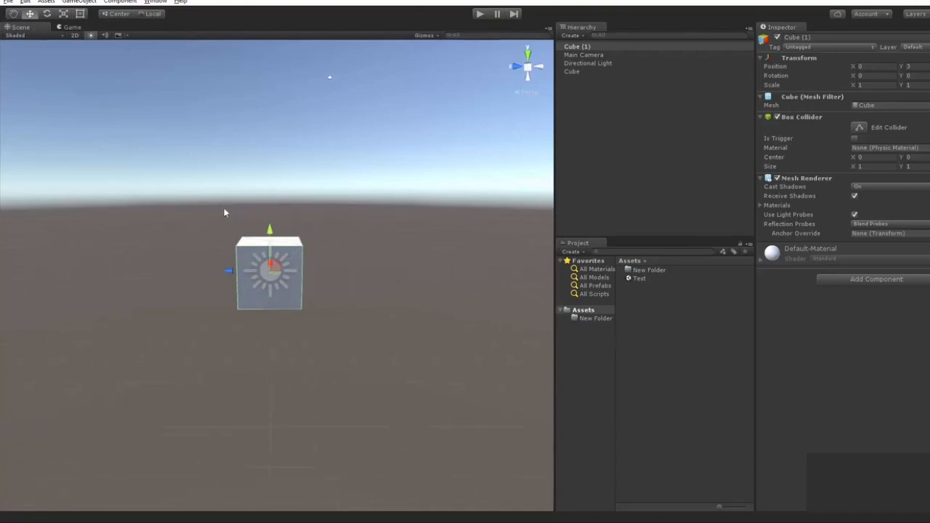
drag(270, 229, 371, 228)
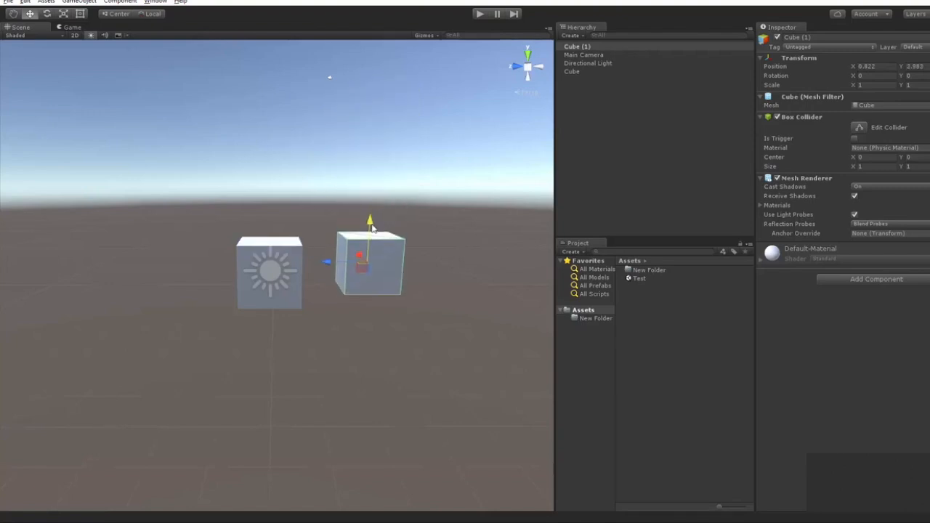
key(e)
drag(356, 272, 433, 246)
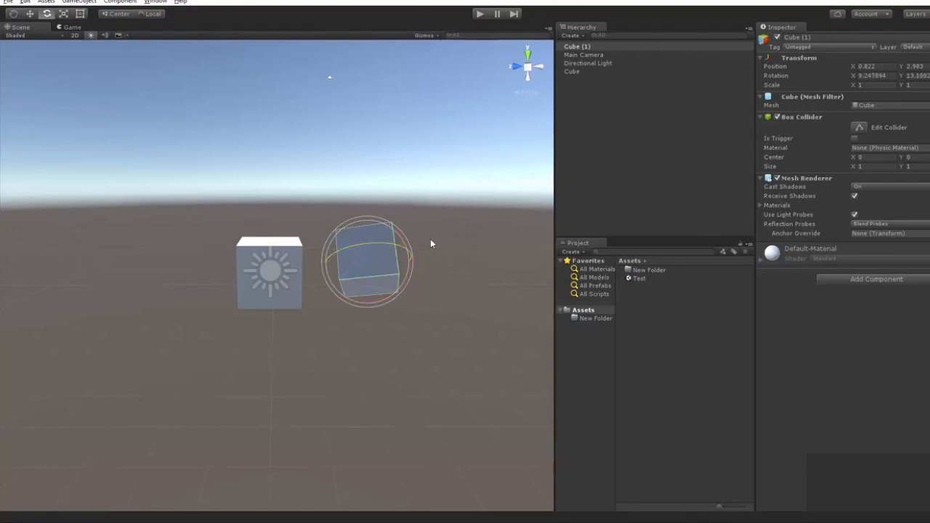
Step: Stretch the copied cube into a tall block and enlarge it uniformly to a scale of about 1.89 in X and 5.05 in Y
key(r)
drag(364, 243, 344, 266)
drag(371, 299, 369, 329)
mouse_move(367, 262)
mouse_down()
mouse_move(487, 259)
mouse_move(291, 261)
mouse_move(422, 260)
mouse_move(369, 263)
mouse_up()
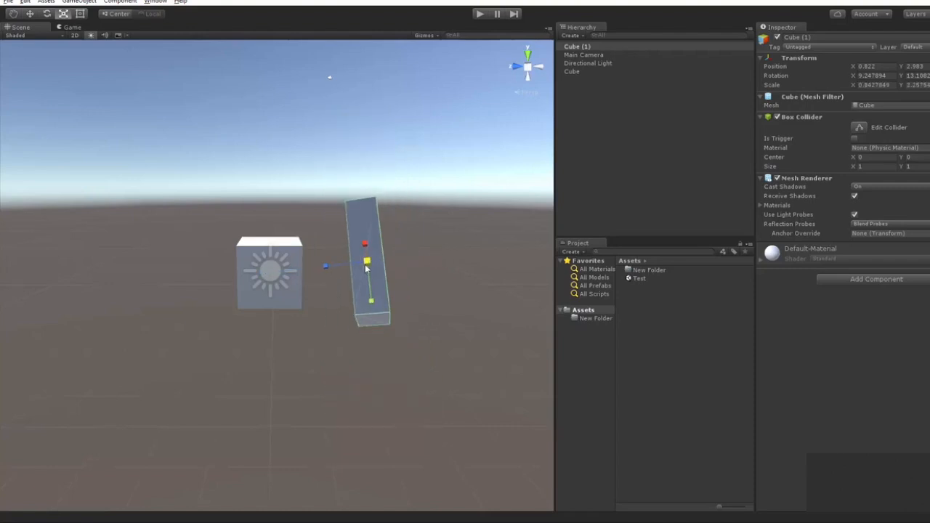
drag(368, 263, 506, 196)
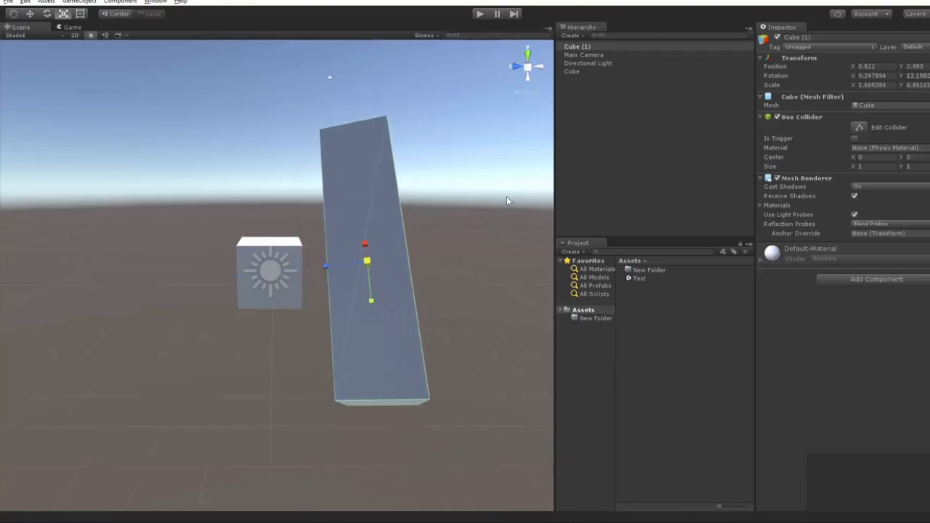
Step: Delete the copied cube from the scene
right_click(577, 45)
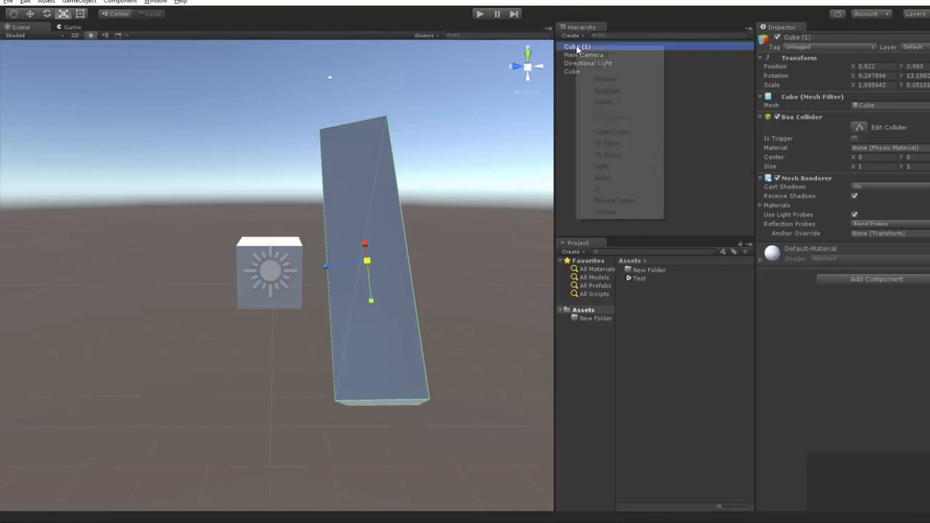
click(590, 100)
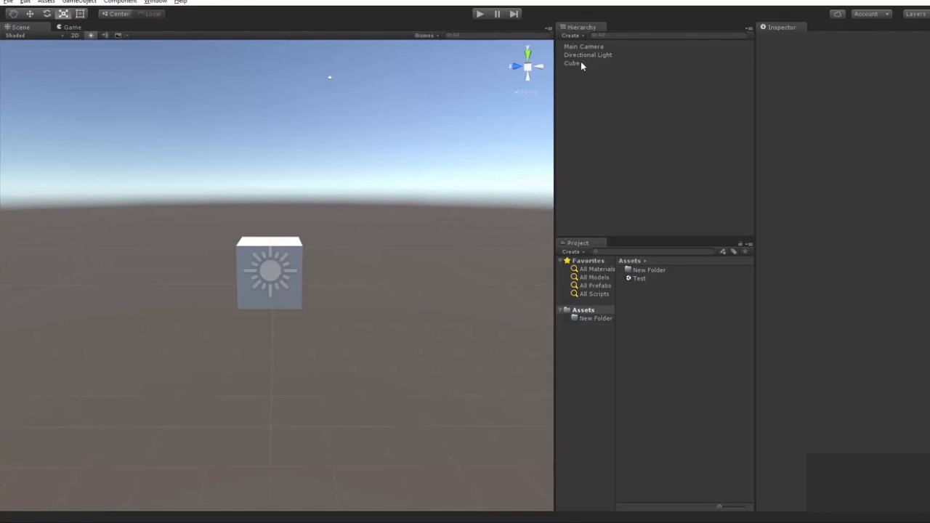
Step: Try the transform tools on the remaining cube and stretch it sideways to nearly twice its width with the Rect tool
click(581, 63)
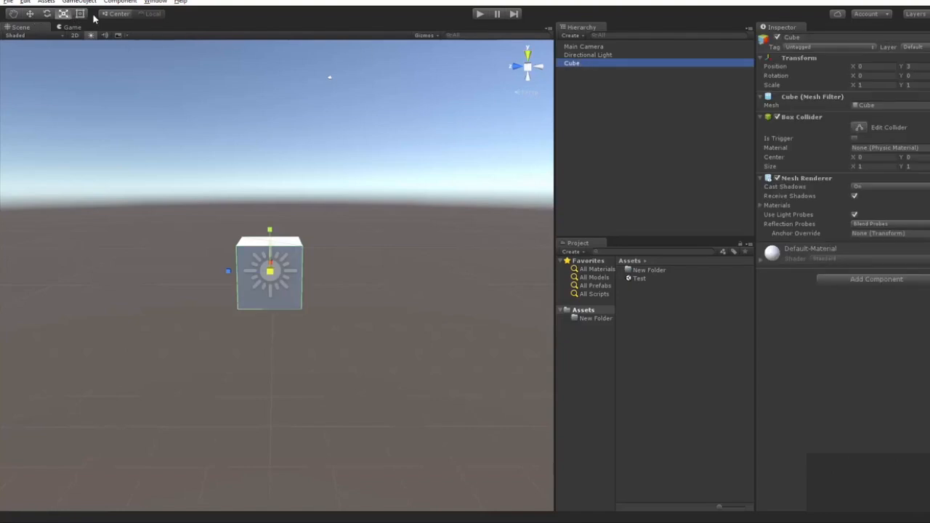
click(13, 13)
click(29, 13)
click(48, 13)
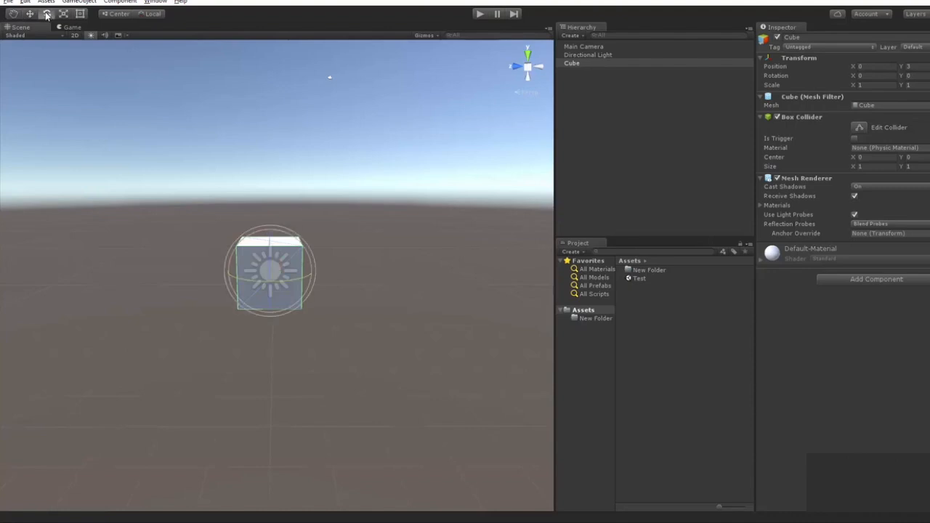
click(65, 14)
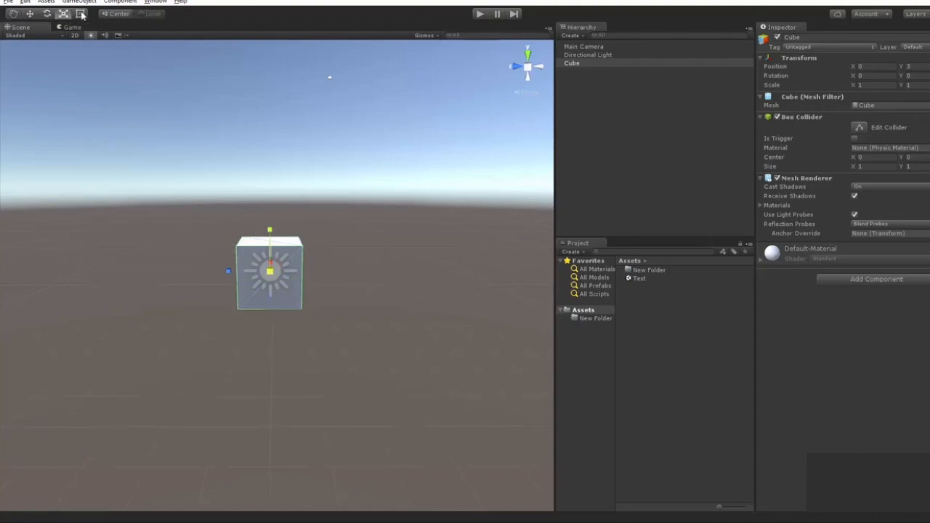
click(79, 14)
drag(303, 240, 188, 237)
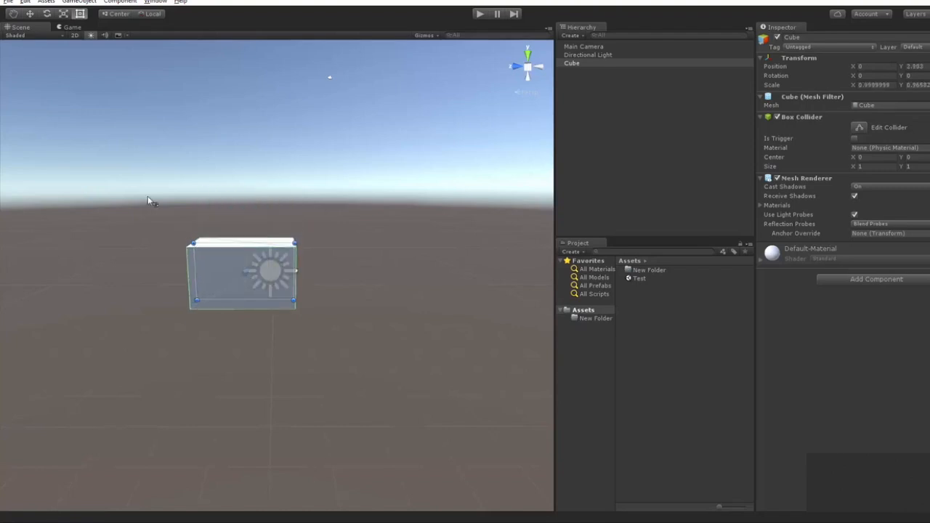
Step: Switch between the Scale, Move and Rotate tools on the widened cube, ending with the Move tool active
click(63, 13)
click(29, 15)
click(49, 15)
click(33, 14)
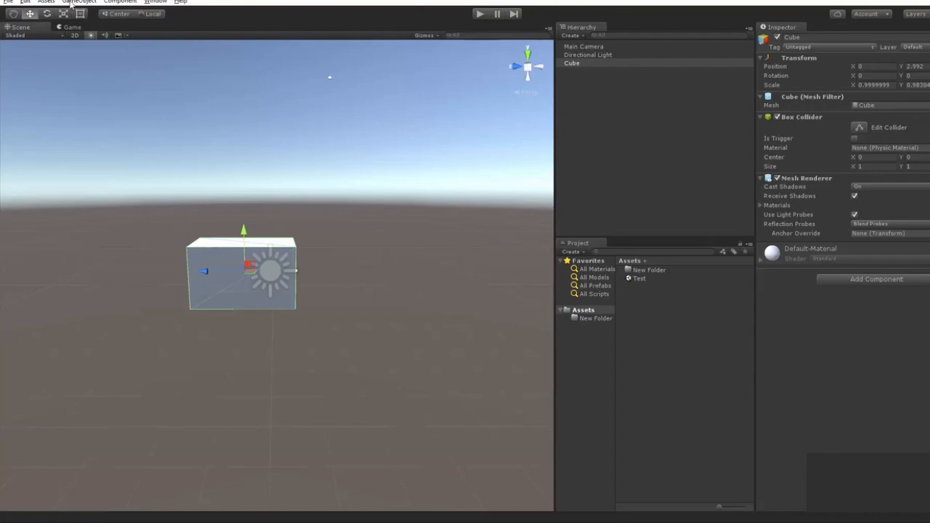
Step: Examine the General, External Tools, Colors, Keys, GI Cache and Cache Server pages of the Unity Preferences, and close them
click(25, 1)
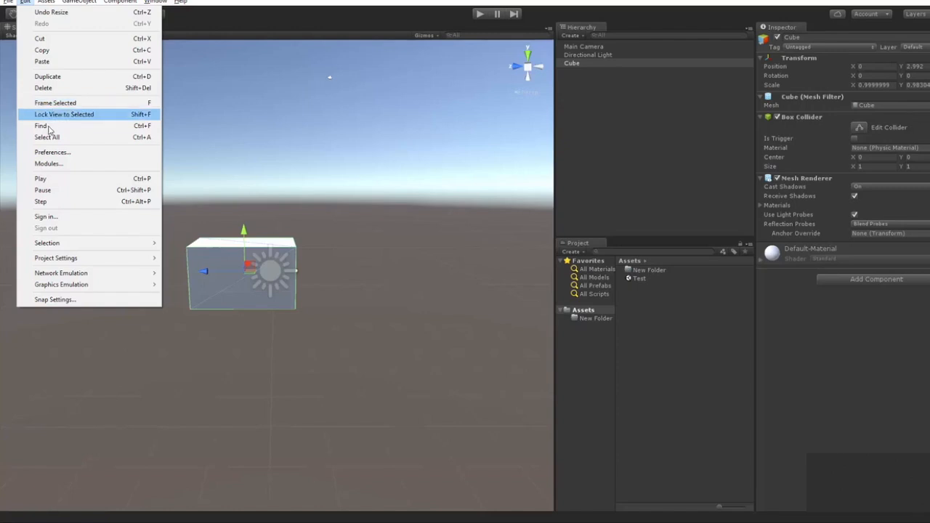
click(52, 153)
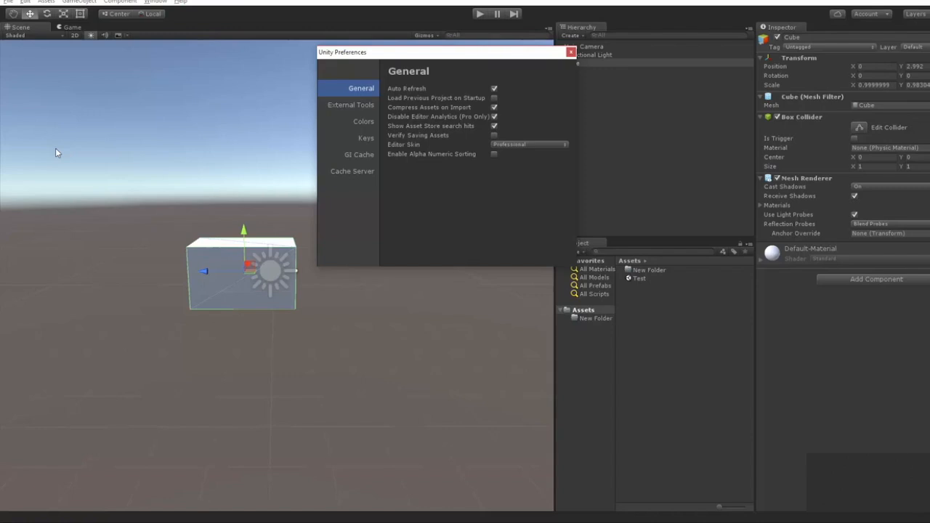
click(353, 106)
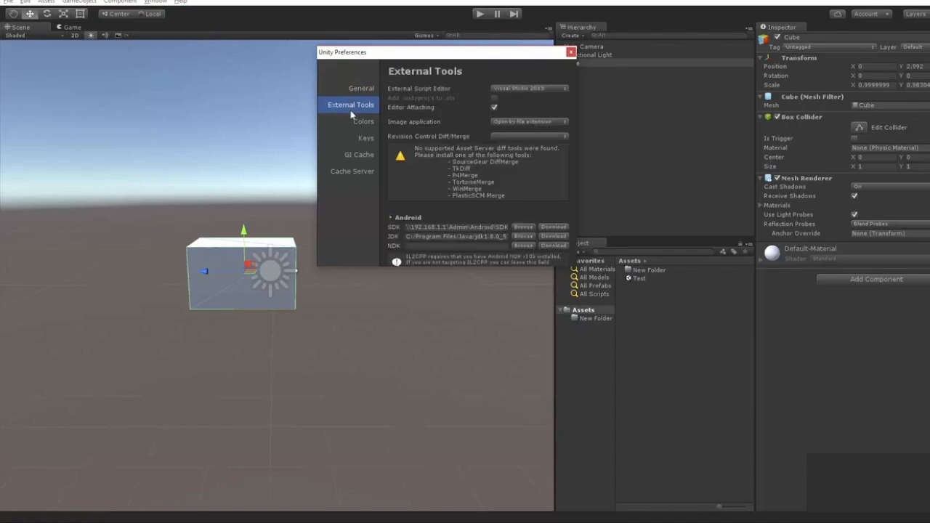
click(367, 134)
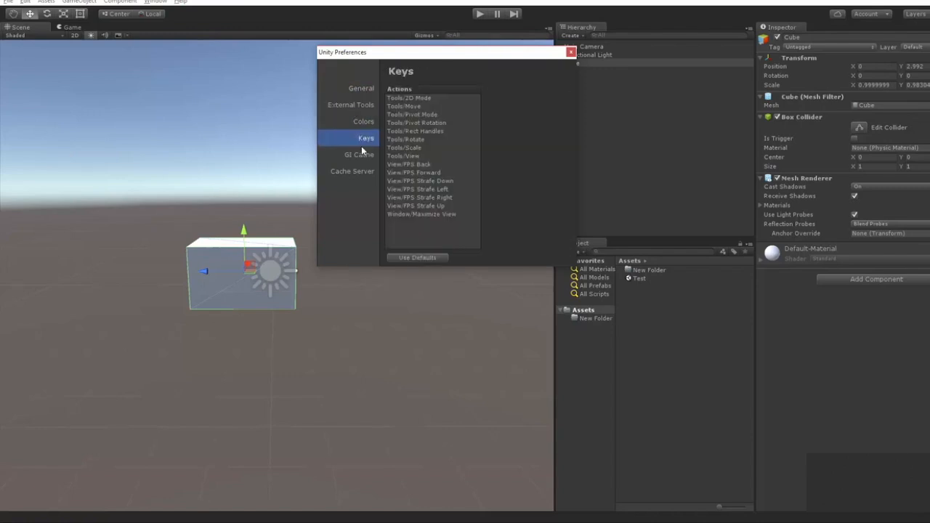
click(358, 148)
click(358, 122)
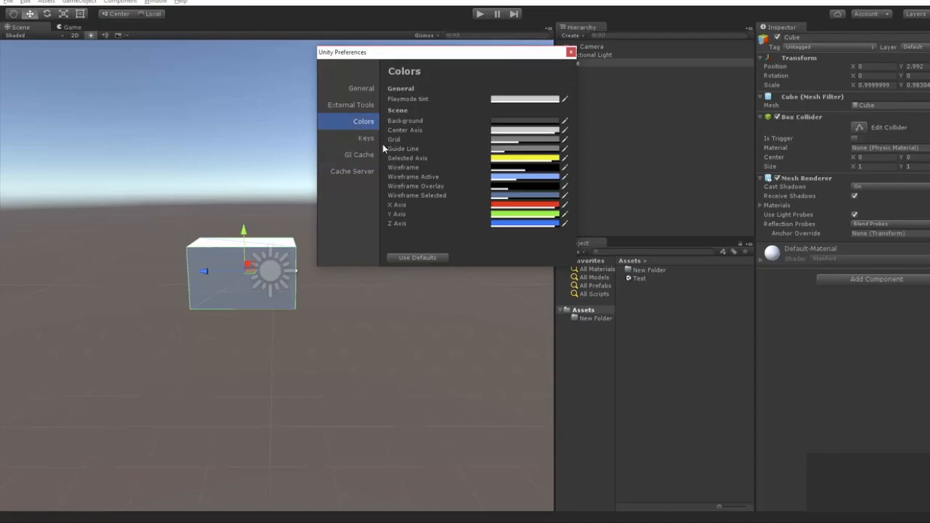
key(Escape)
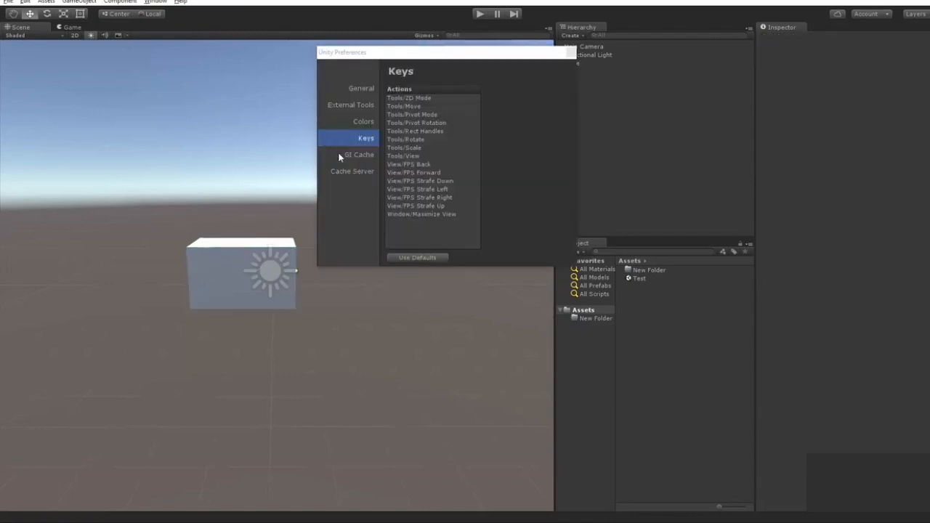
click(350, 154)
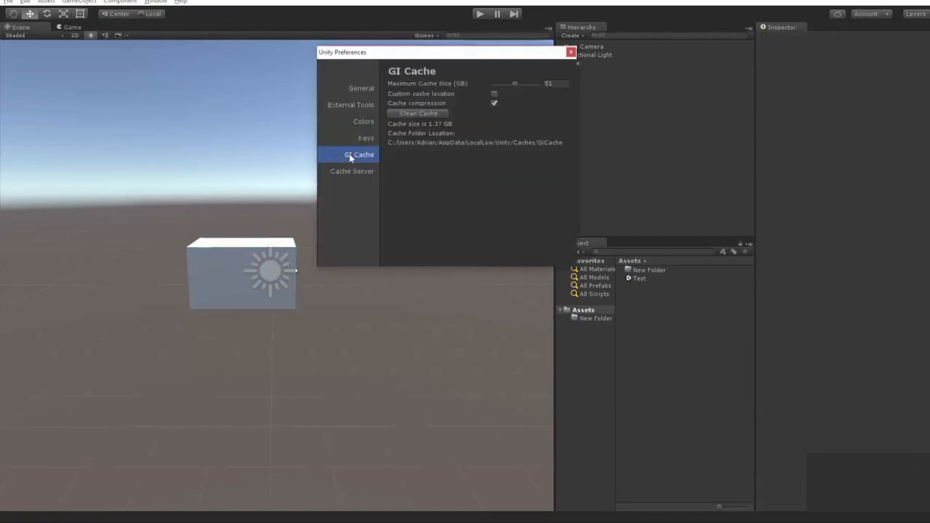
click(354, 170)
click(362, 88)
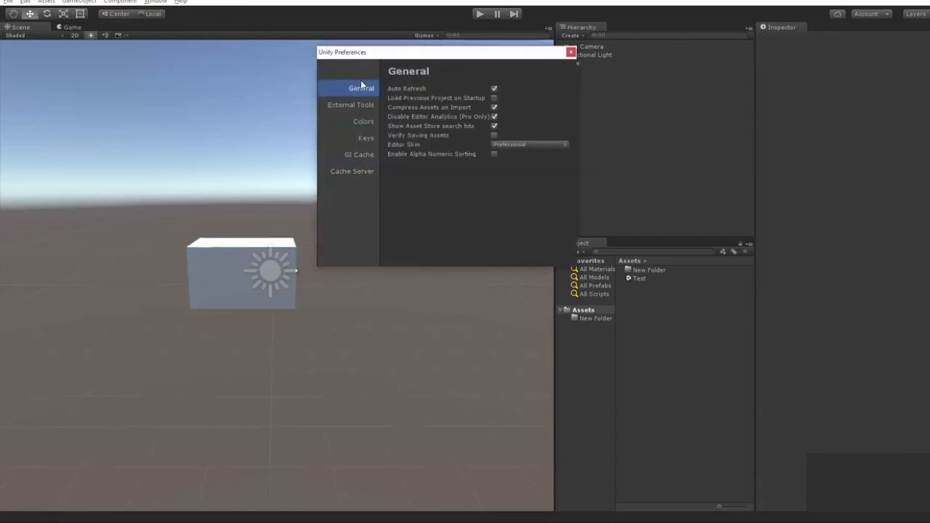
click(362, 121)
click(363, 138)
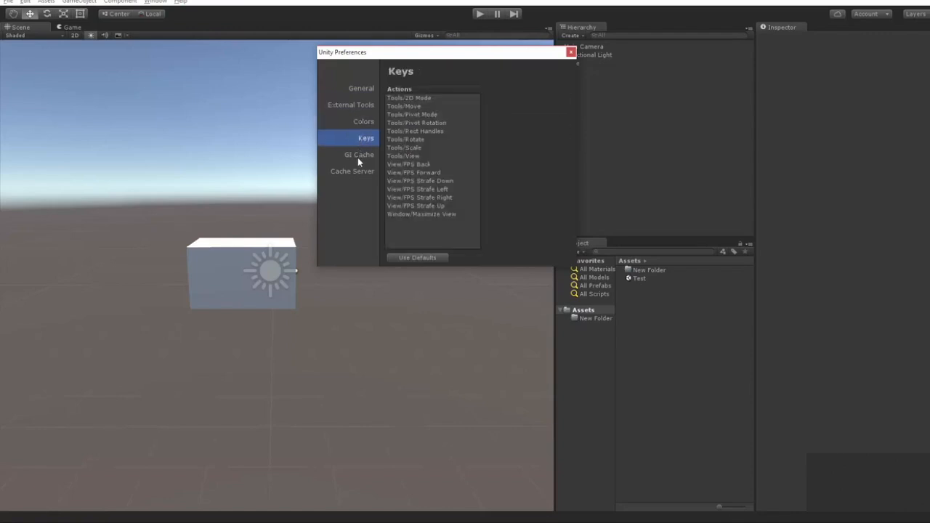
click(359, 154)
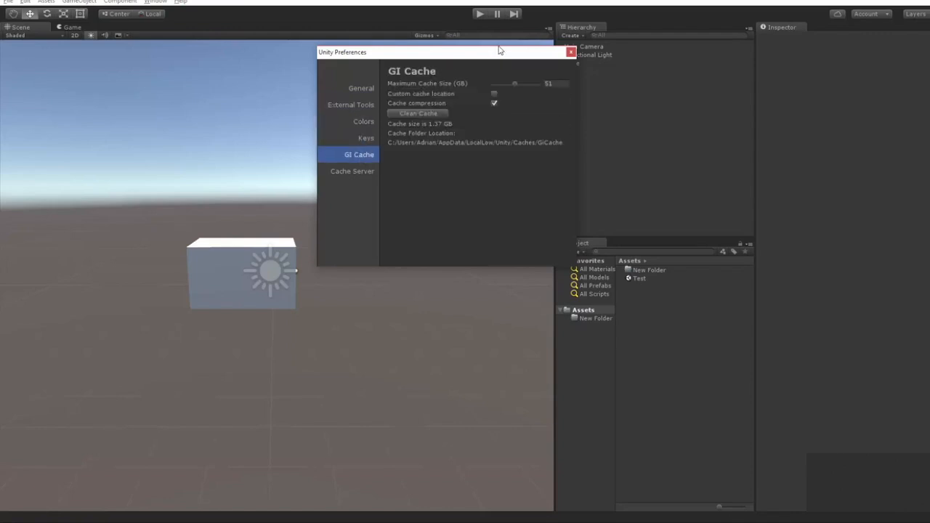
click(571, 52)
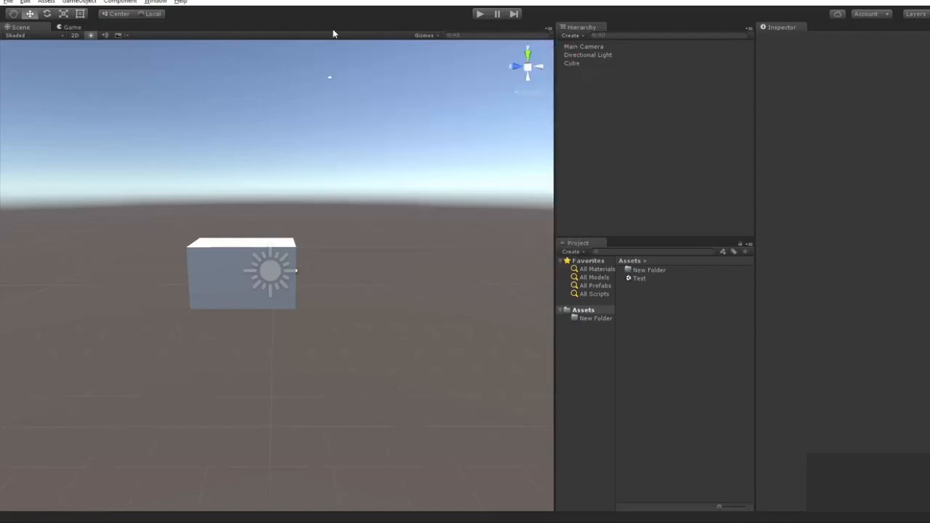
Step: Open the Tags and Layers project settings, look into the Tags list, and collapse the Tags and Layers sections
click(46, 2)
mouse_move(26, 3)
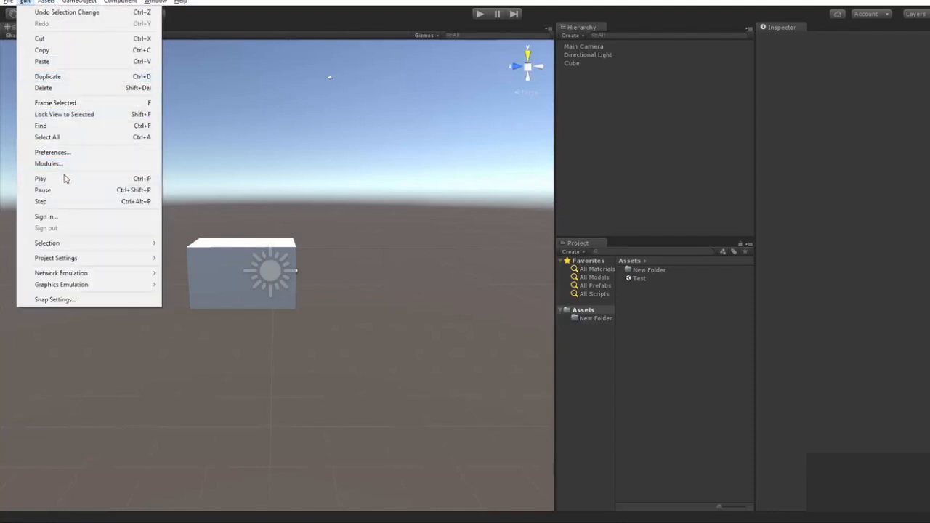
mouse_move(69, 258)
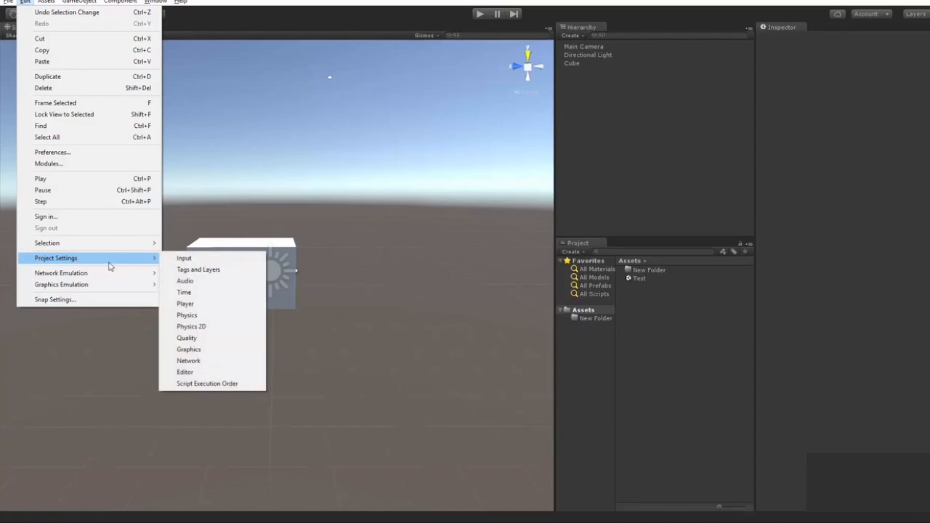
mouse_move(147, 263)
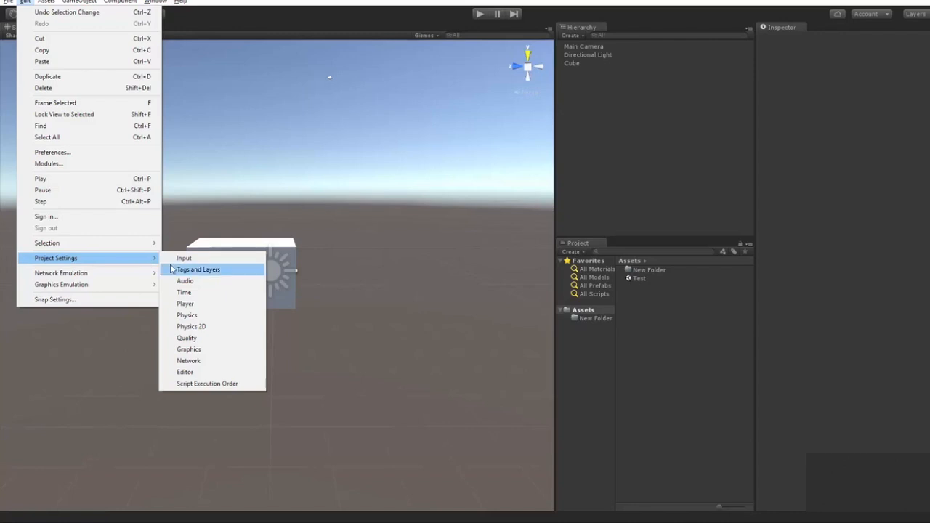
click(174, 270)
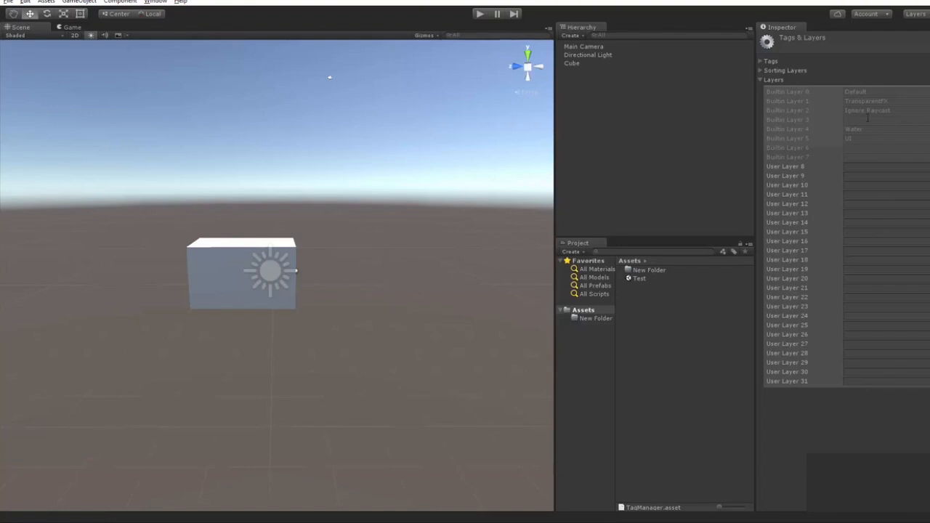
click(764, 63)
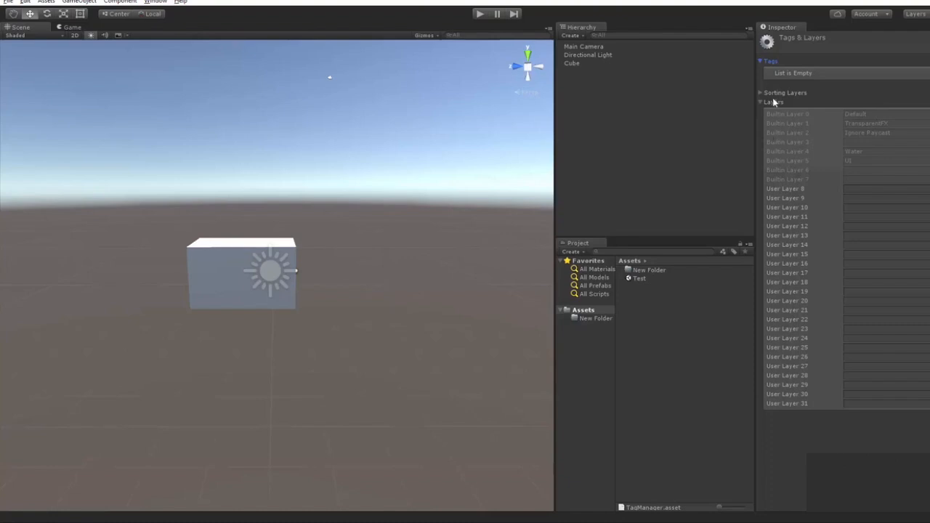
click(760, 61)
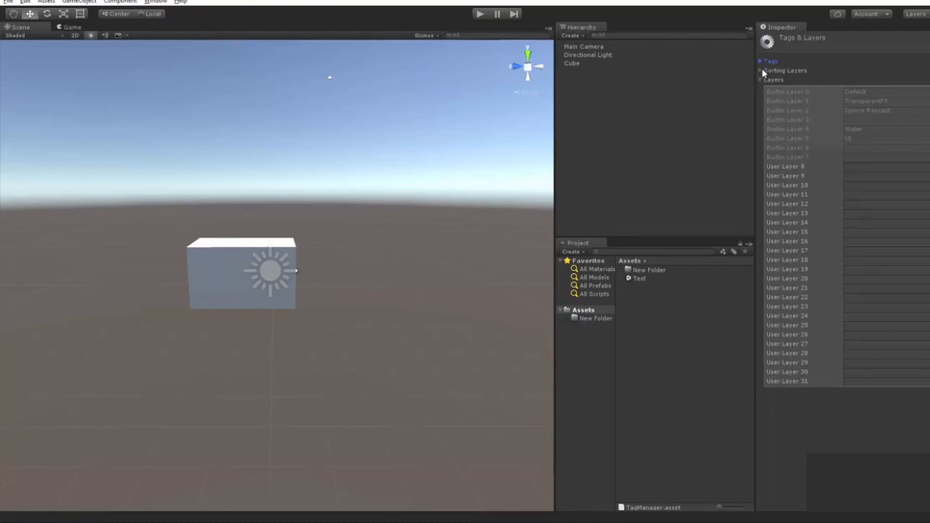
click(760, 80)
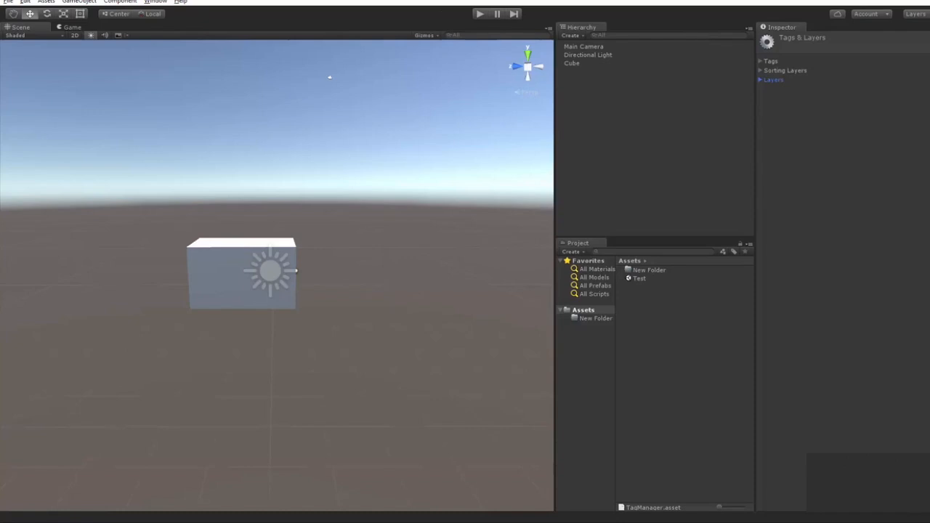
Step: Open the Input project settings, expand Axes to examine the first Horizontal axis, and collapse that axis again
click(25, 2)
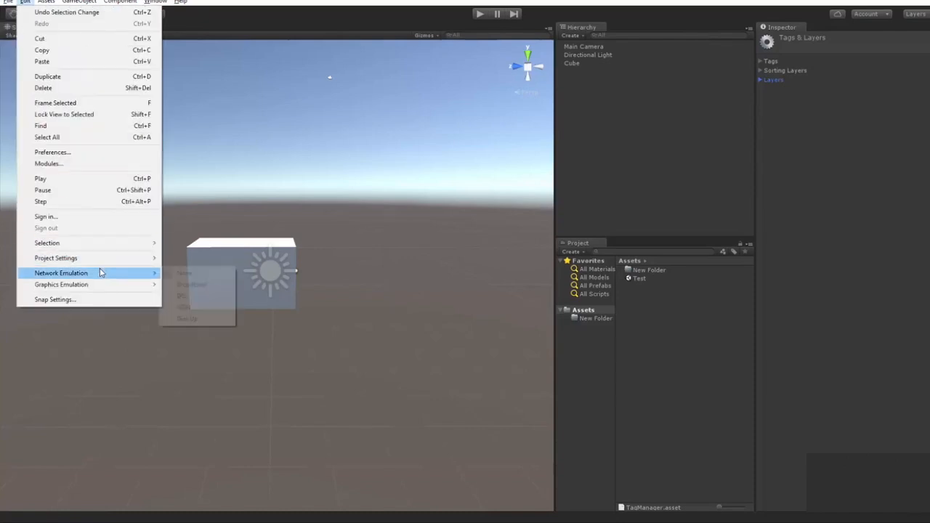
mouse_move(101, 260)
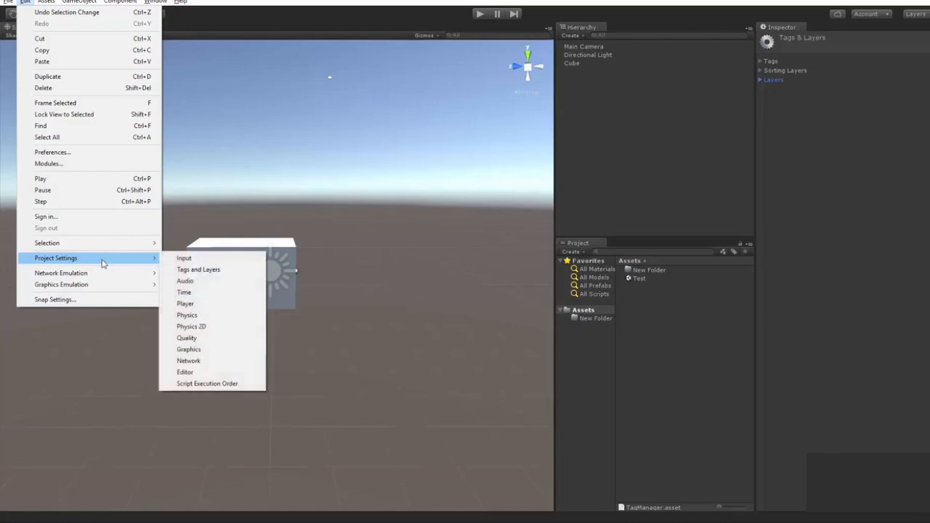
click(191, 259)
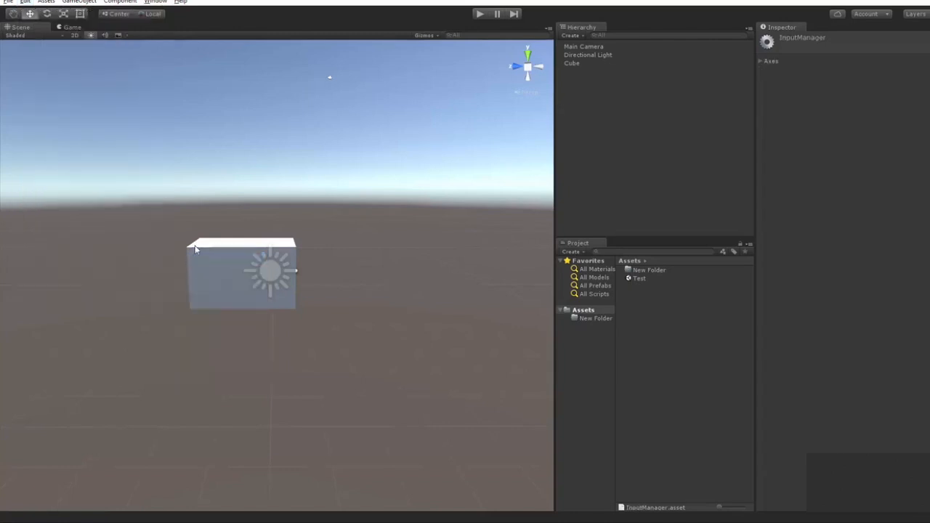
click(761, 61)
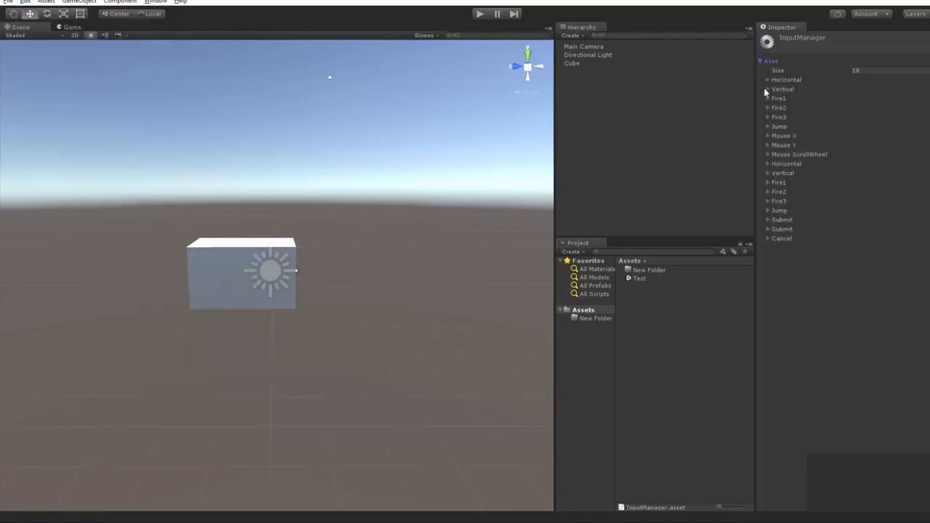
click(767, 79)
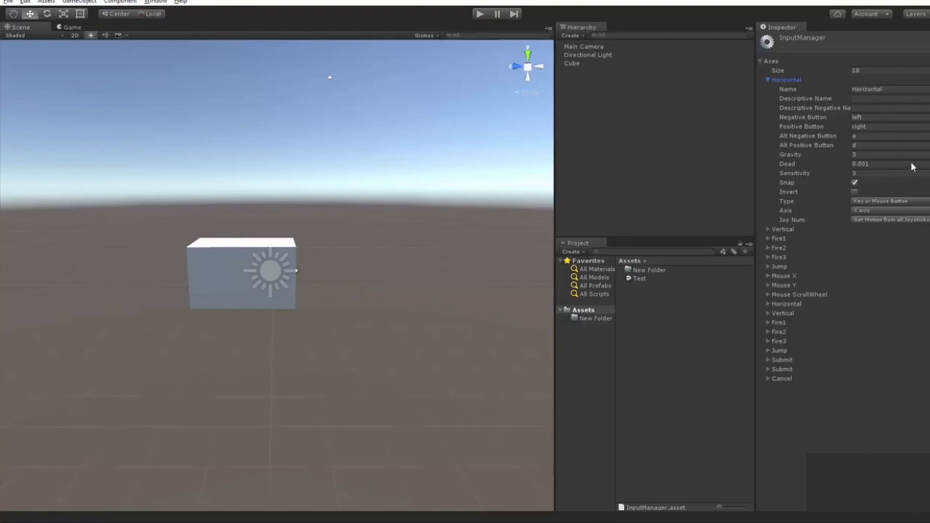
click(26, 3)
mouse_move(46, 2)
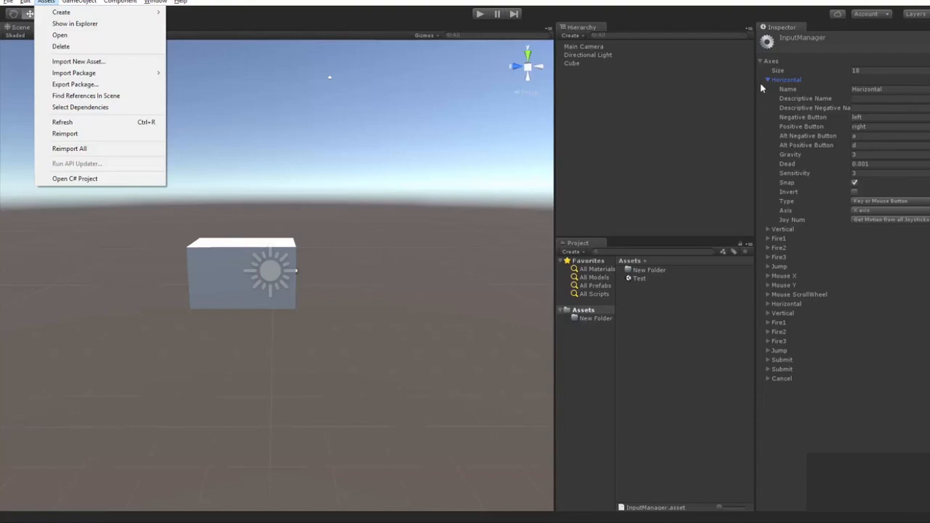
click(767, 80)
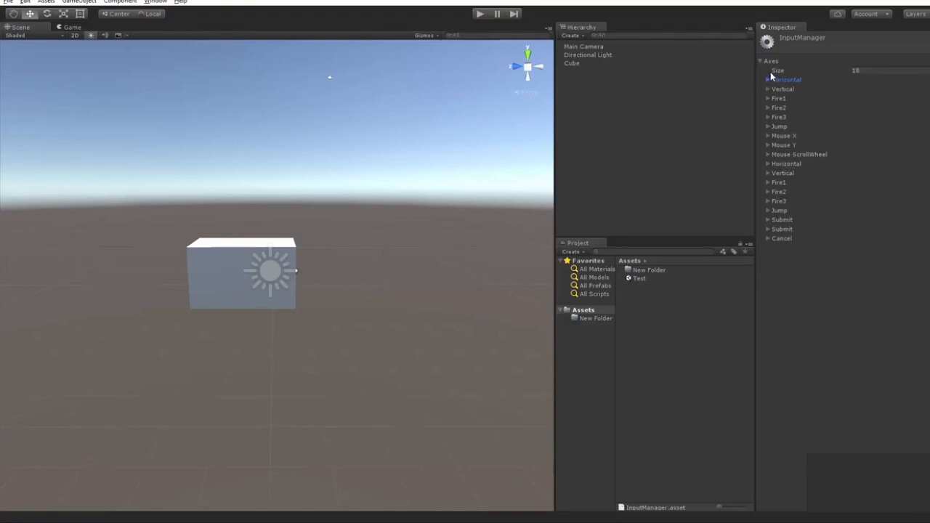
Step: Show the Audio project settings in the Inspector
click(24, 1)
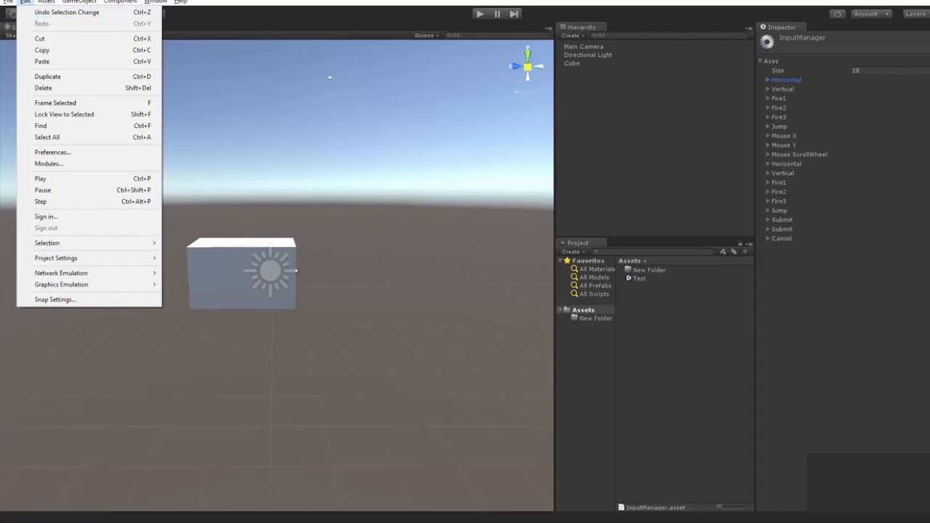
mouse_move(85, 258)
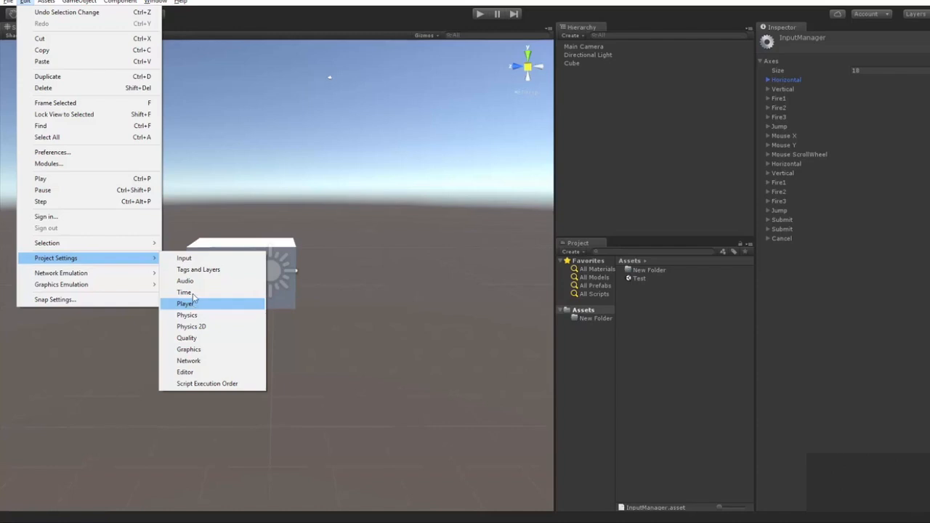
click(186, 281)
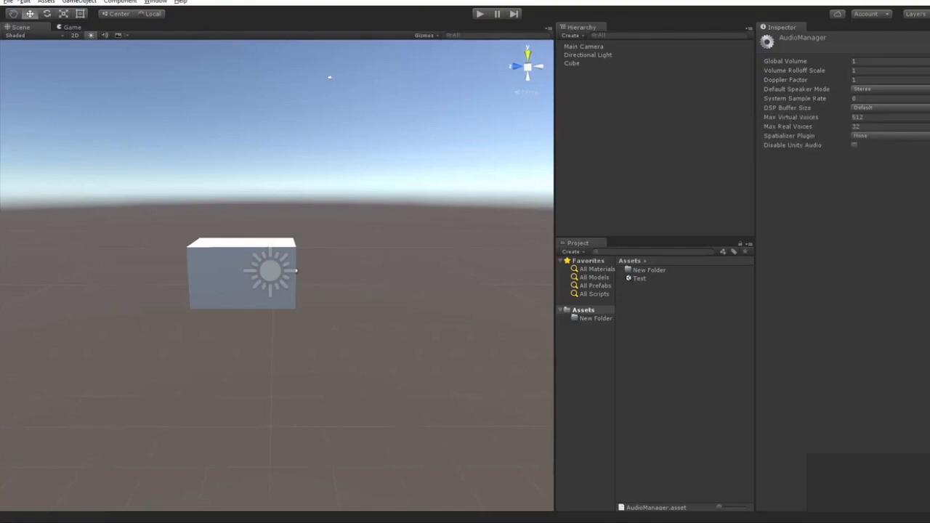
Step: Show the Quality project settings in the Inspector
click(28, 2)
mouse_move(63, 259)
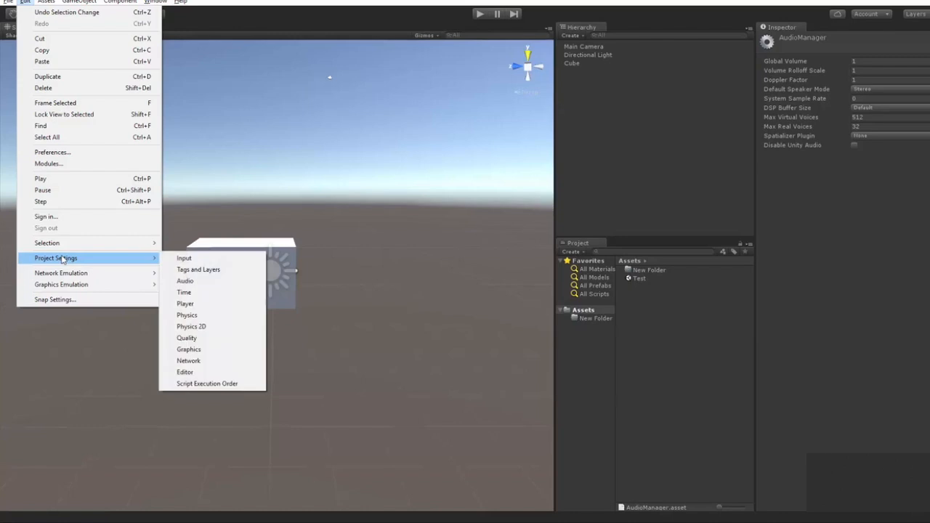
click(217, 344)
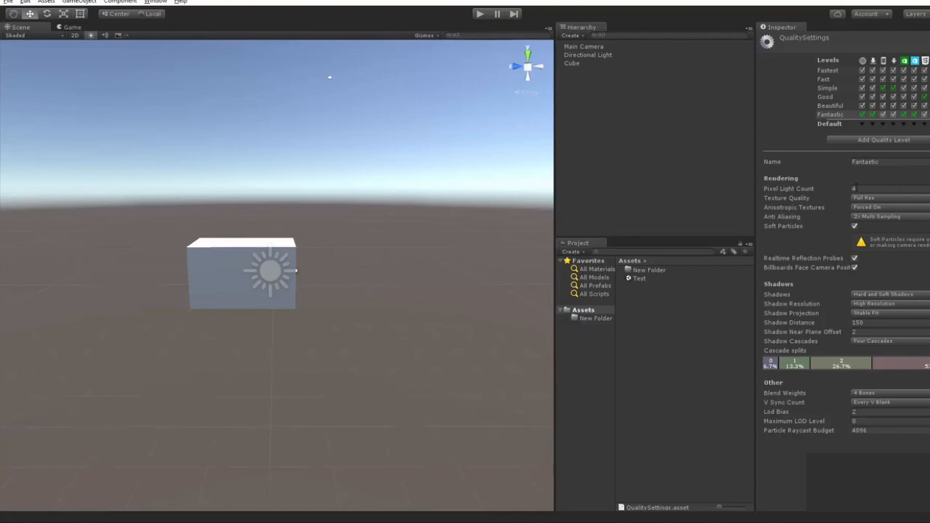
Step: Examine the available options for Texture Quality, Shadows and Blend Weights in the Quality settings
click(858, 199)
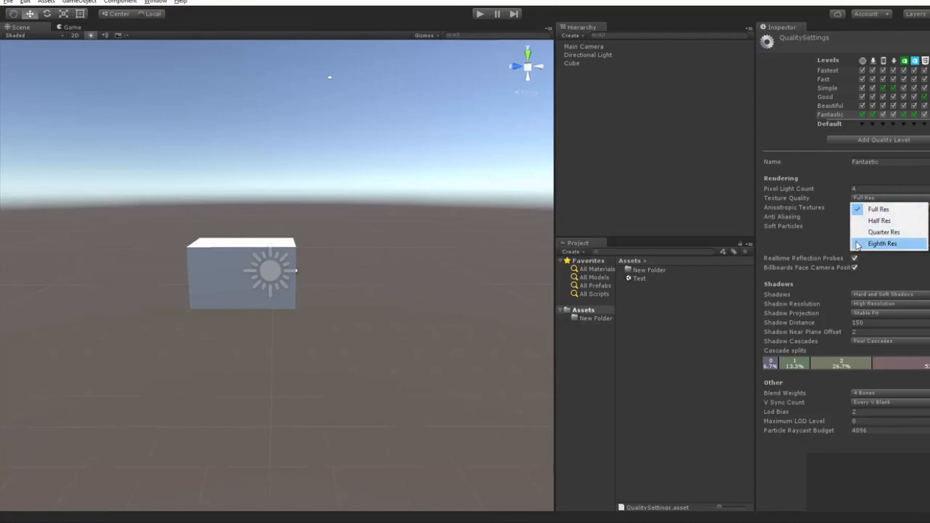
click(870, 295)
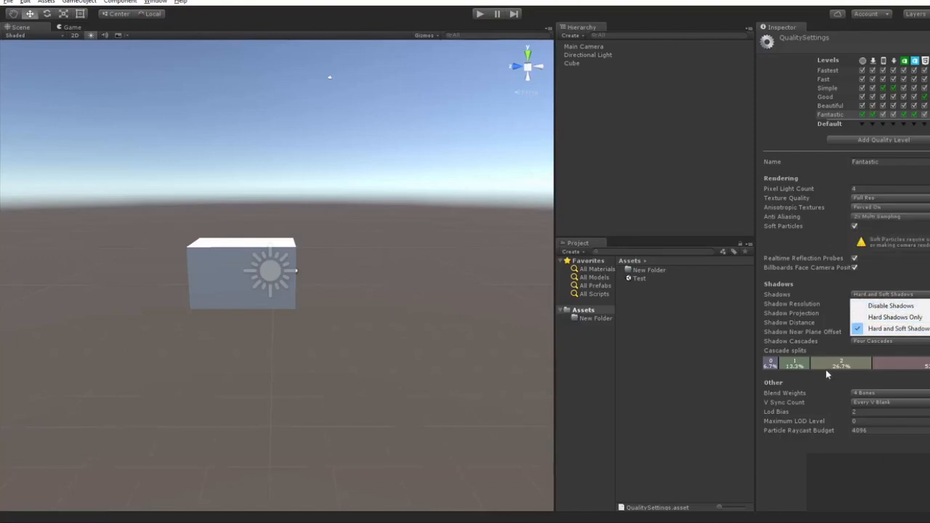
click(879, 388)
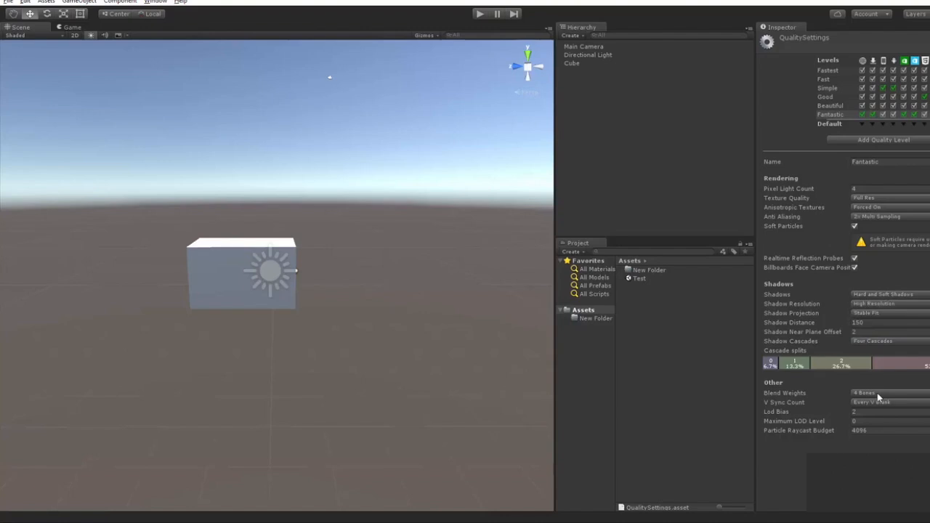
click(878, 393)
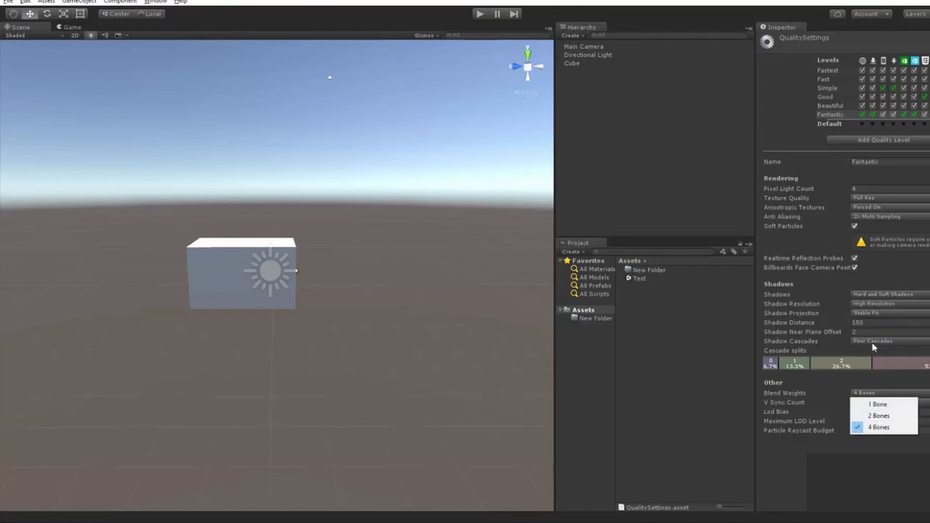
click(808, 390)
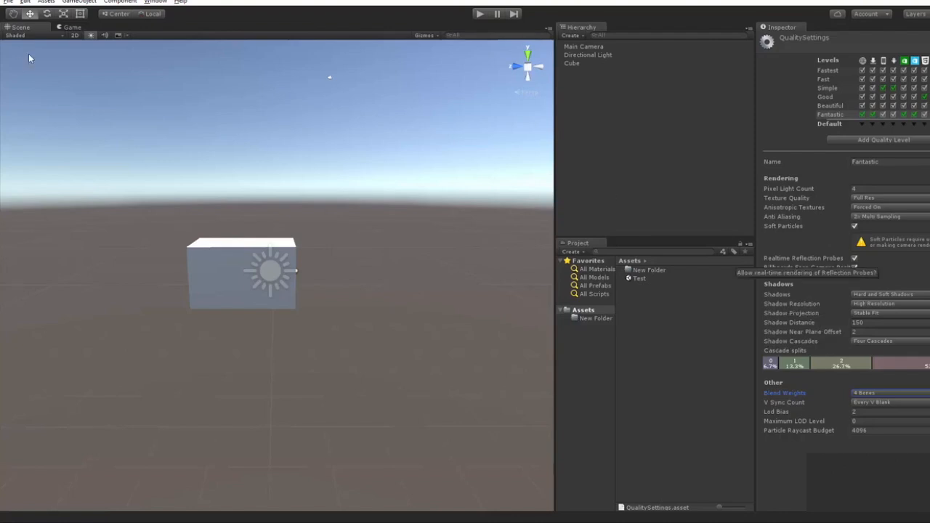
Step: Show the Graphics project settings in the Inspector
click(25, 1)
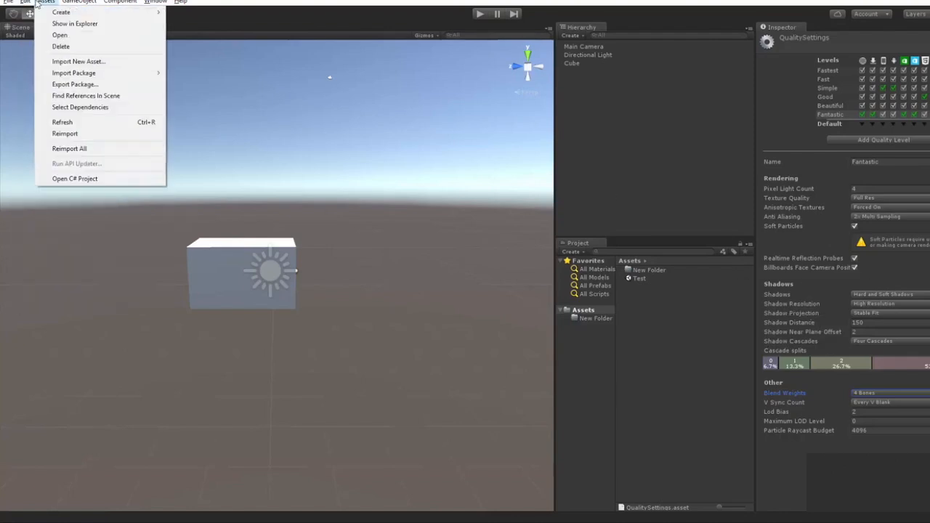
mouse_move(116, 258)
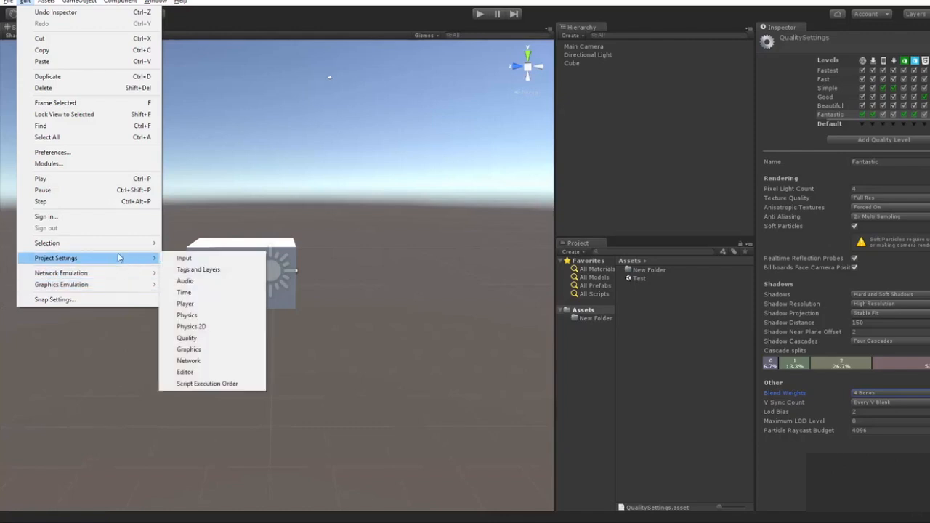
click(232, 350)
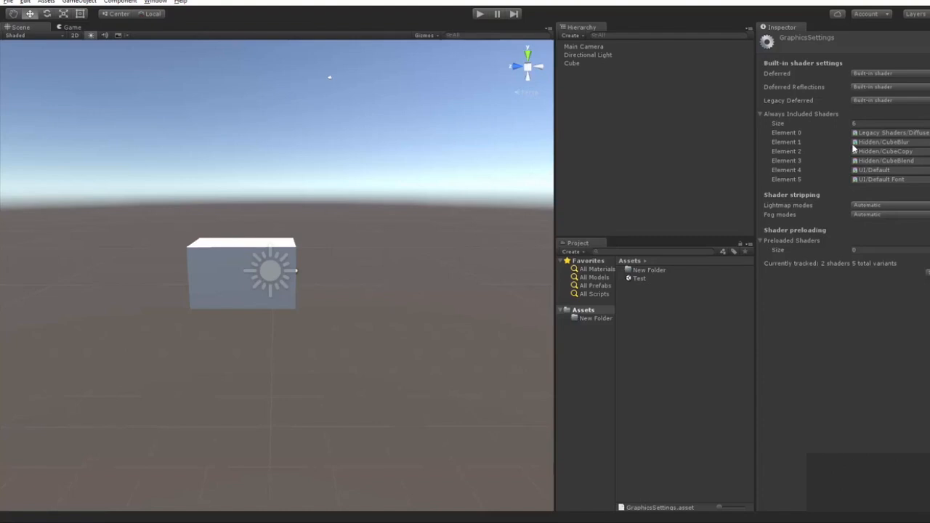
Step: Set the Always Included Shaders size to 7 and return it to 6
click(898, 124)
text(7)
key(Return)
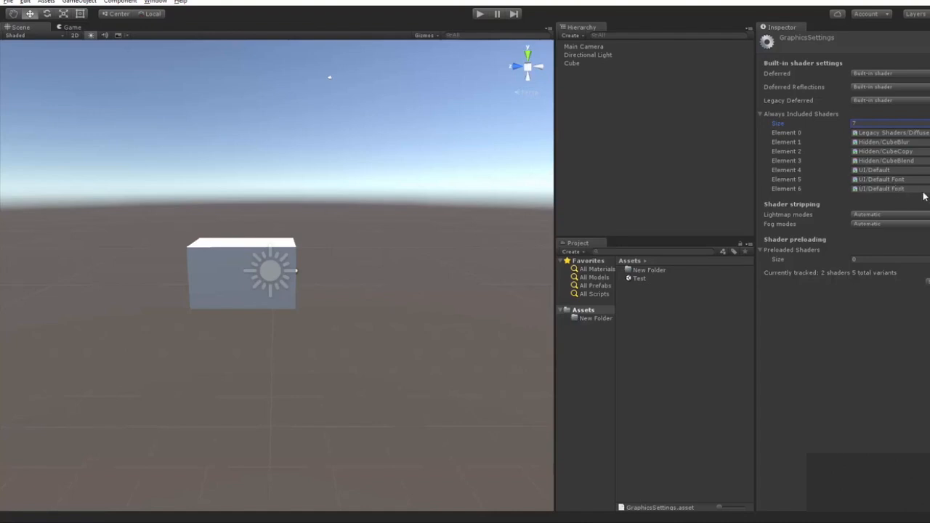
click(906, 123)
text(6)
key(Return)
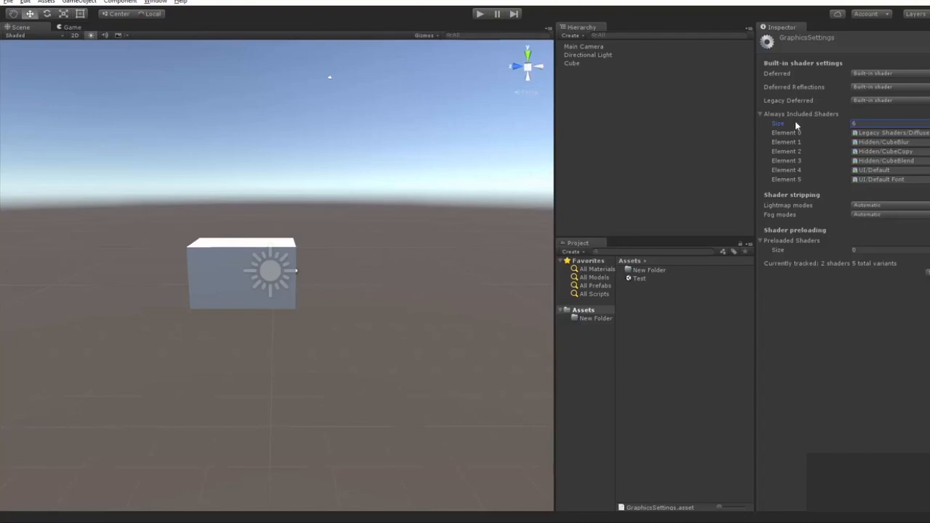
Step: Try the Manual fog modes by toggling the Linear option, and return Fog modes to Automatic
click(866, 215)
click(869, 238)
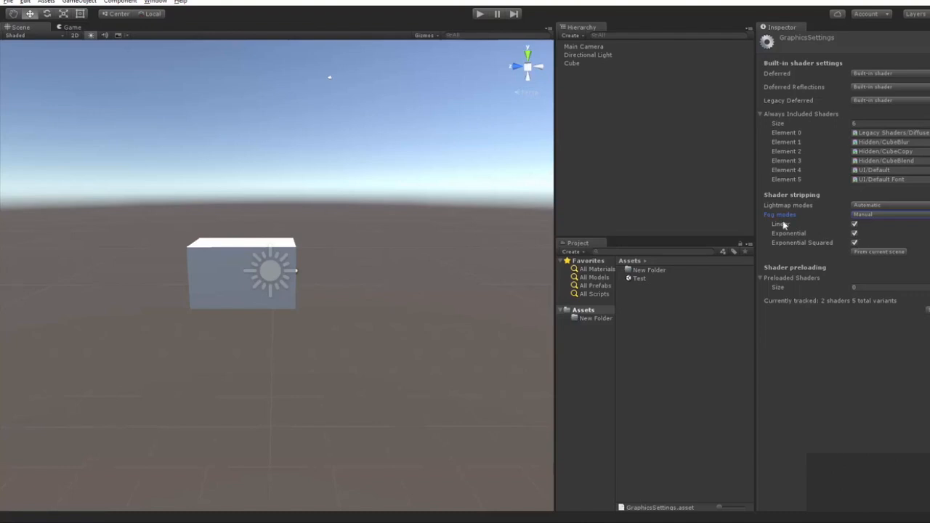
click(855, 250)
click(852, 228)
click(853, 225)
click(866, 214)
click(865, 227)
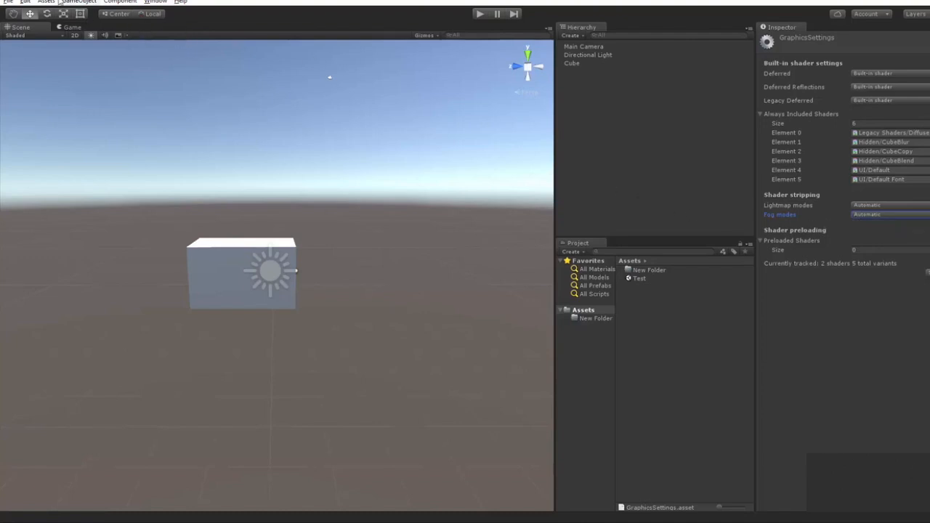
Step: Open the Editor project settings and view the Compression options for Unity Remote
click(26, 3)
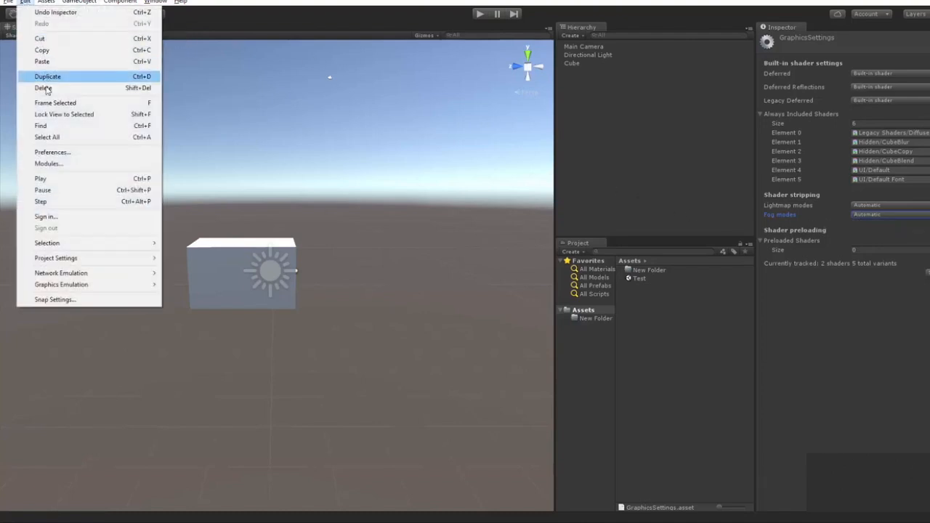
mouse_move(82, 259)
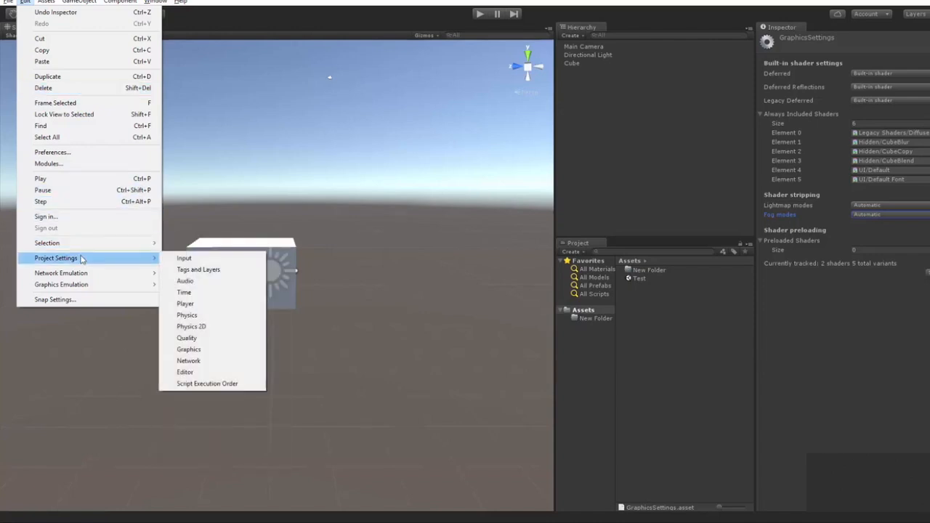
click(219, 372)
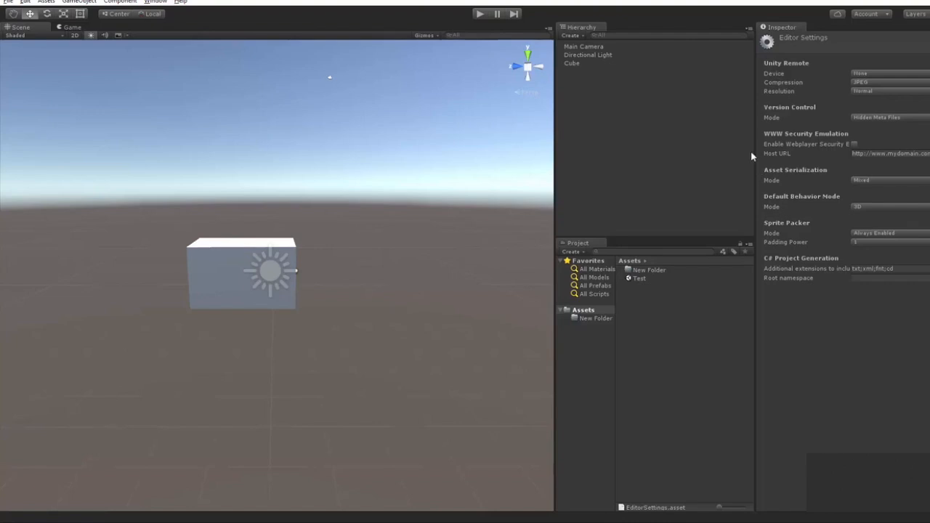
click(858, 86)
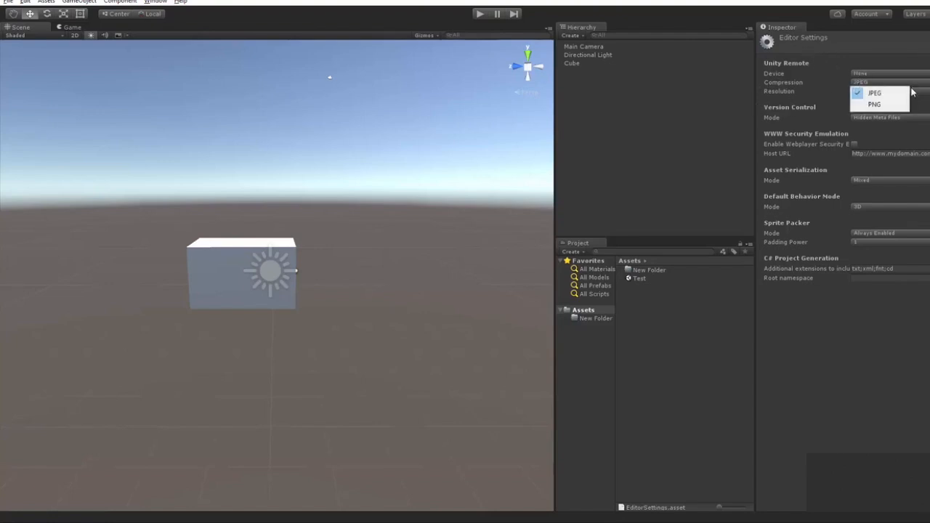
Step: Switch the Unity Remote Resolution to Downsize and back to Normal
click(926, 93)
click(876, 113)
click(872, 92)
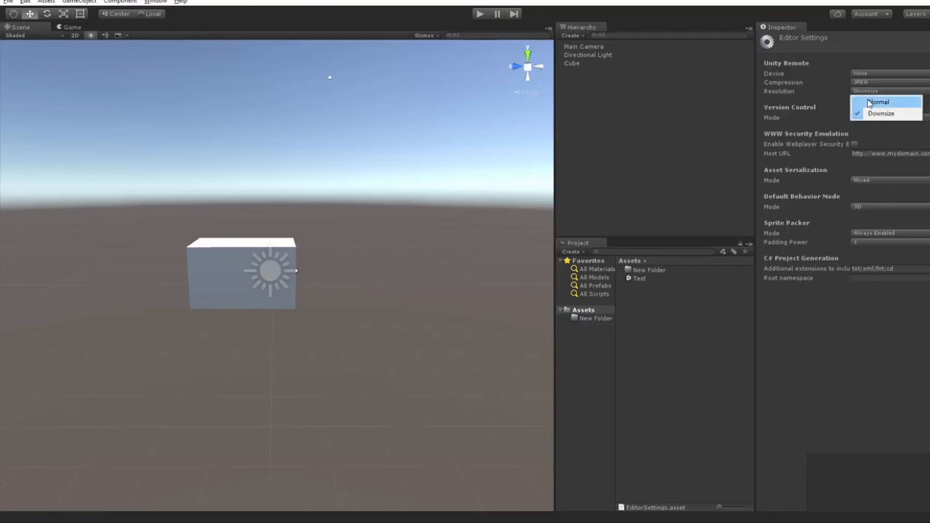
click(869, 102)
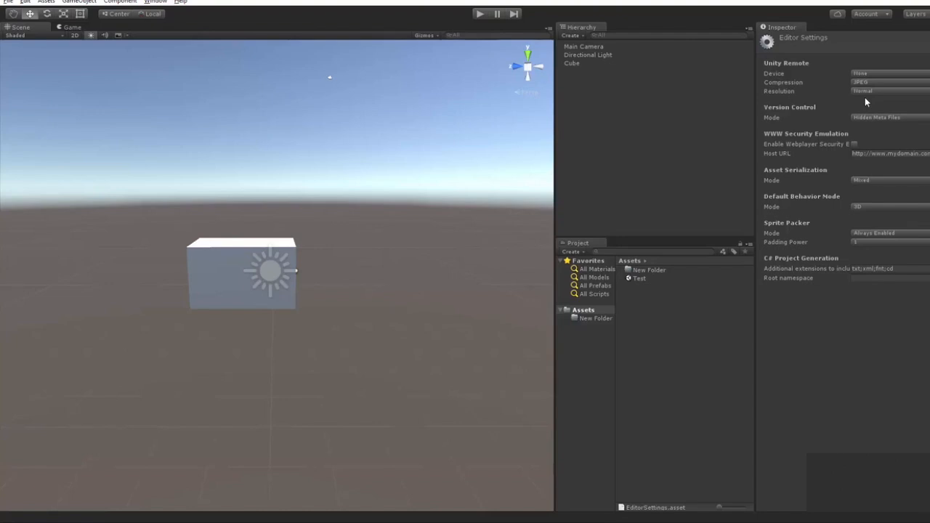
Step: View the options for the Unity Remote Resolution and the Version Control mode
click(872, 91)
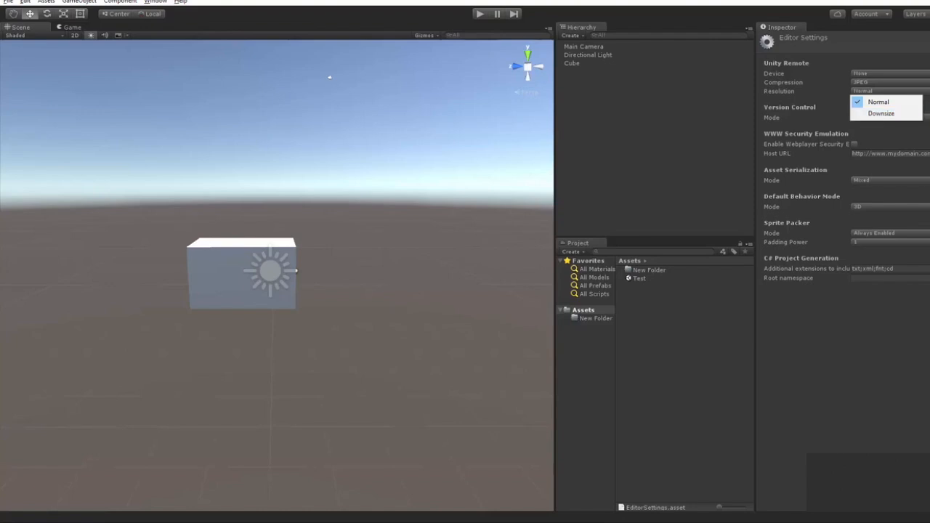
click(883, 117)
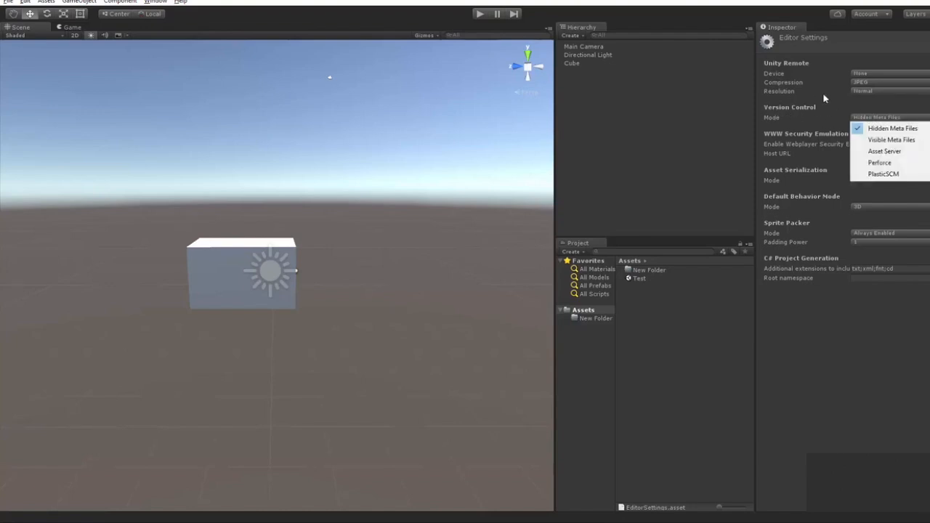
click(800, 123)
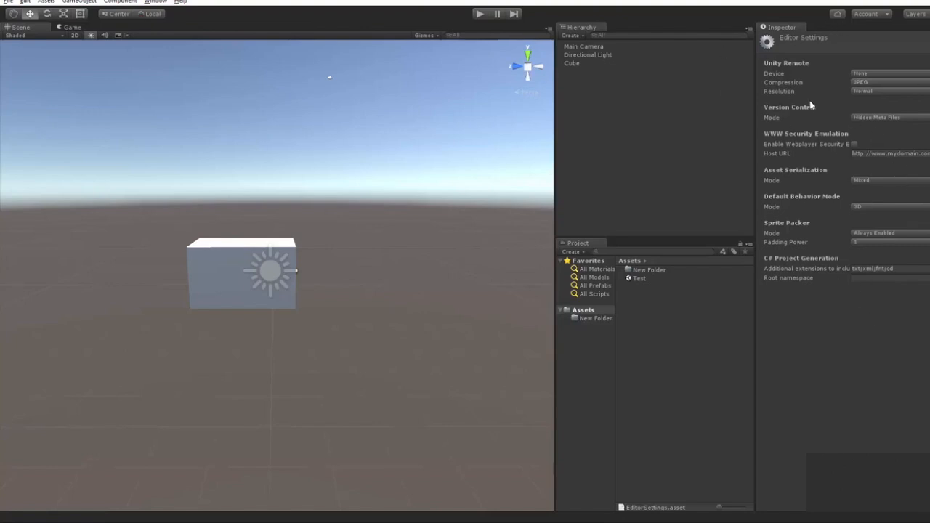
Step: Open the External Tools section of the Unity Preferences and view the External Script Editor choices
click(25, 2)
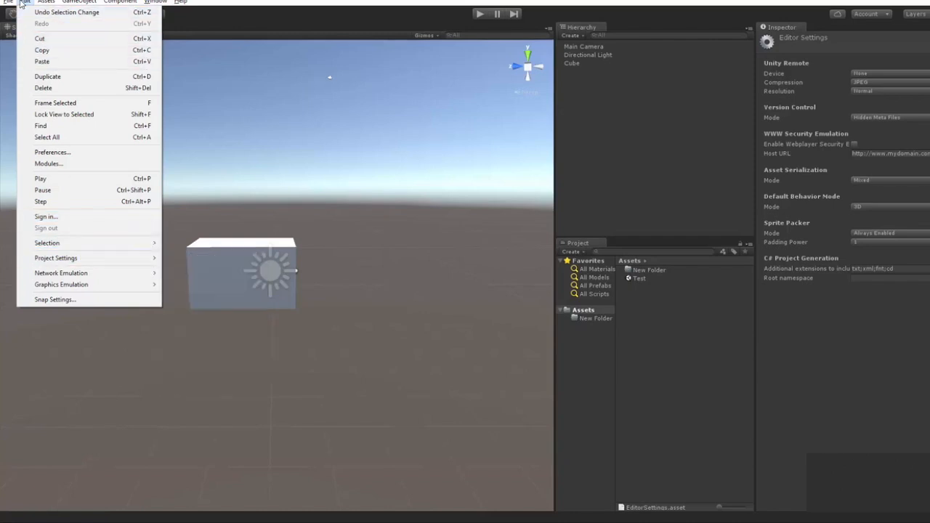
click(63, 152)
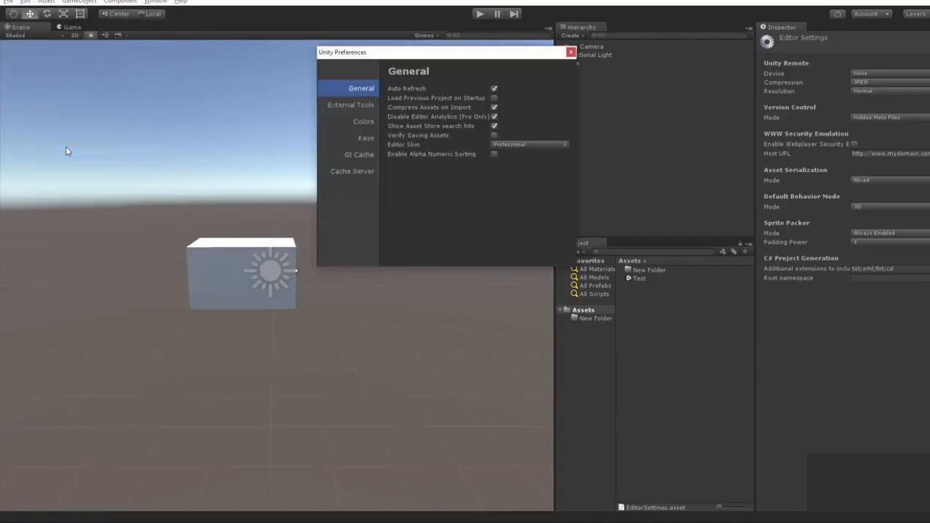
click(350, 107)
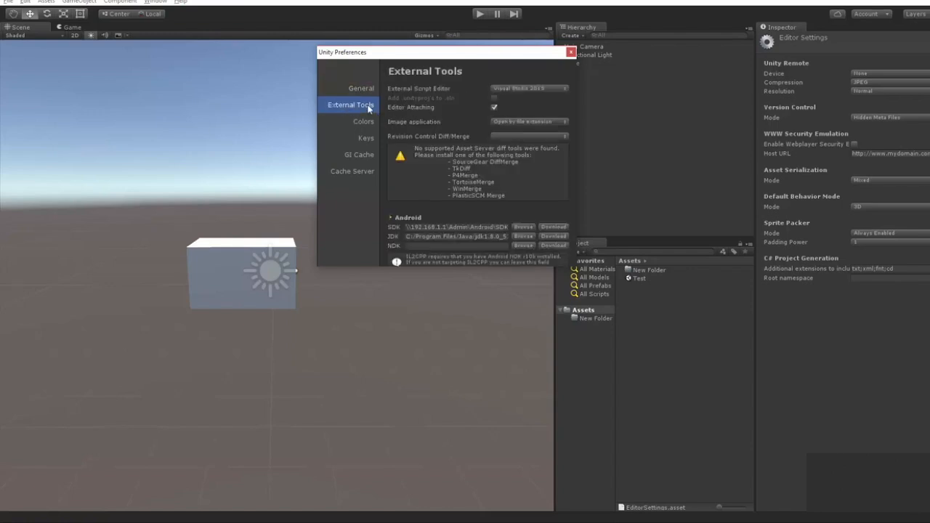
click(508, 89)
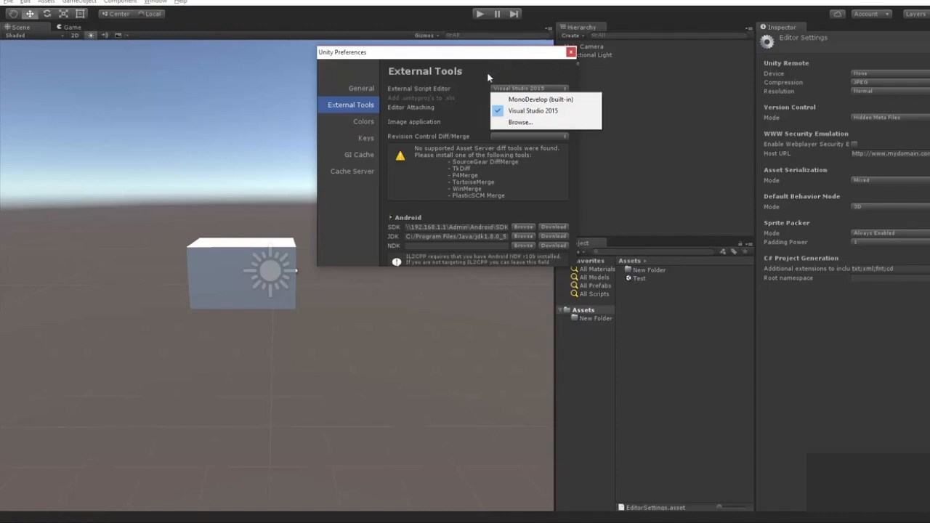
click(471, 132)
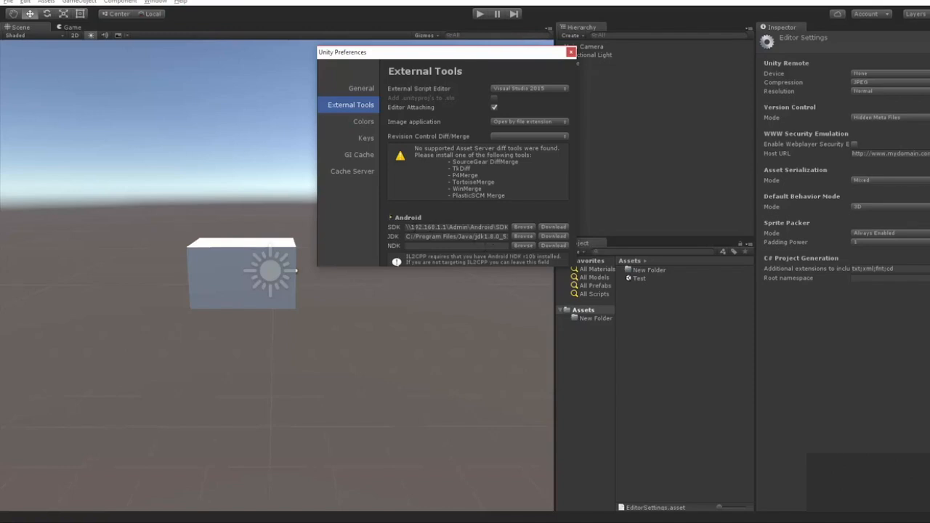
Step: View the Colors, Keys and GI Cache preferences and close the Unity Preferences
click(359, 121)
click(363, 141)
click(364, 159)
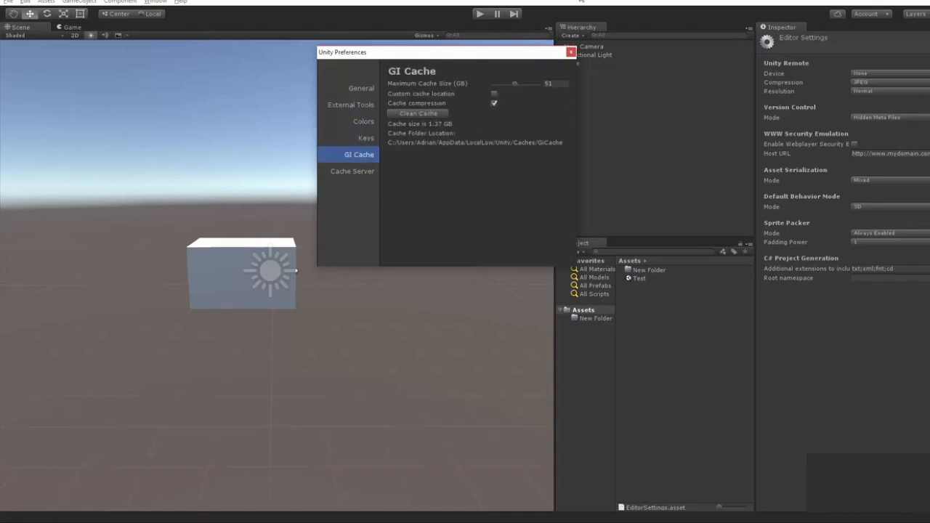
click(571, 51)
click(53, 2)
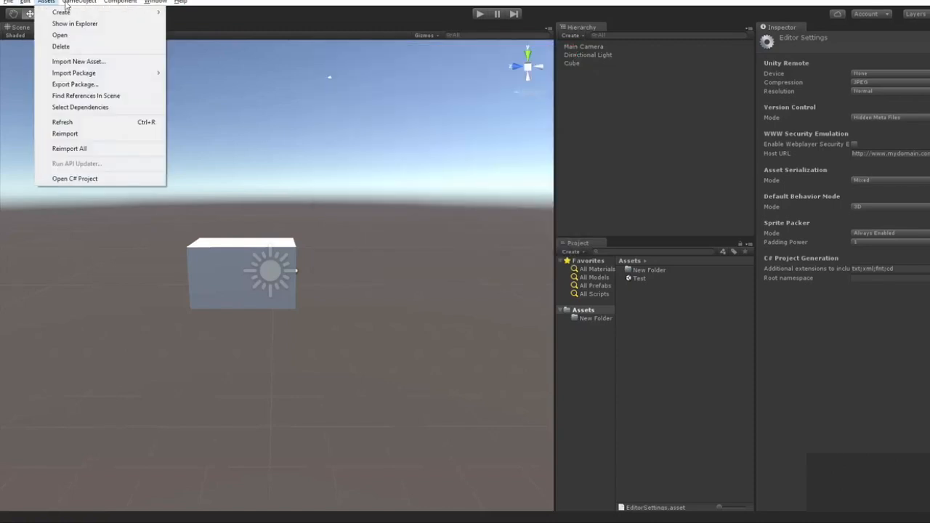
mouse_move(107, 2)
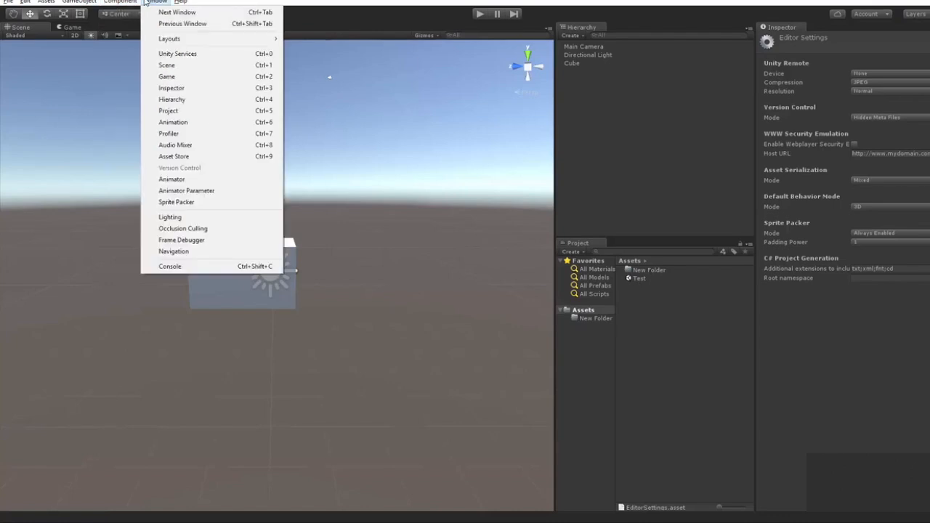
mouse_move(160, 3)
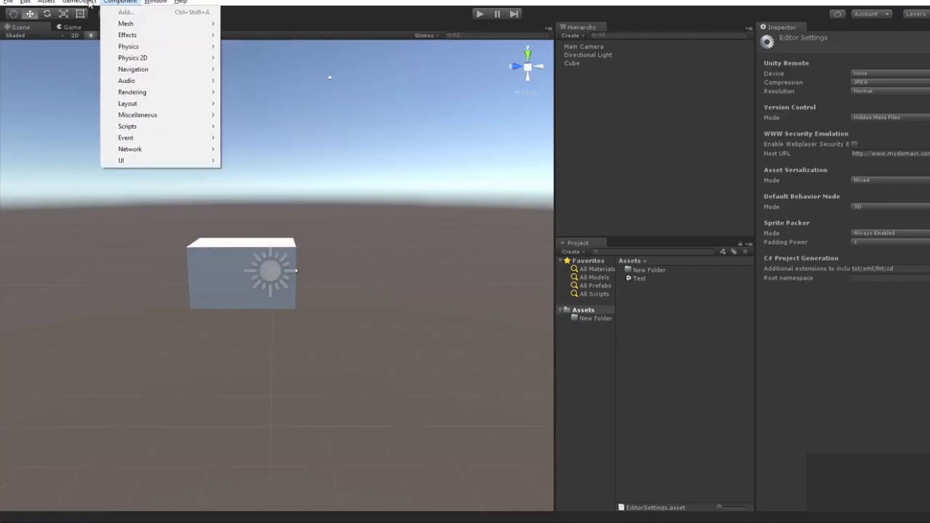
click(46, 2)
click(79, 2)
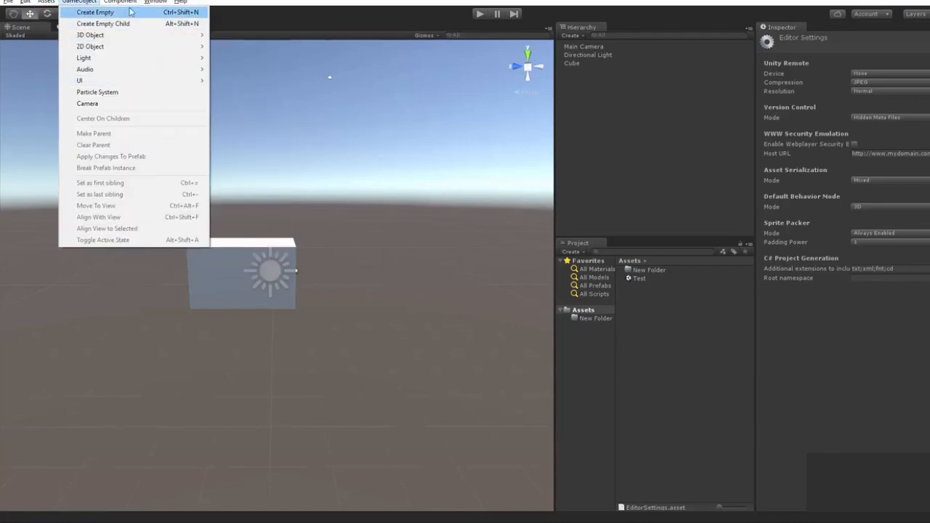
click(317, 131)
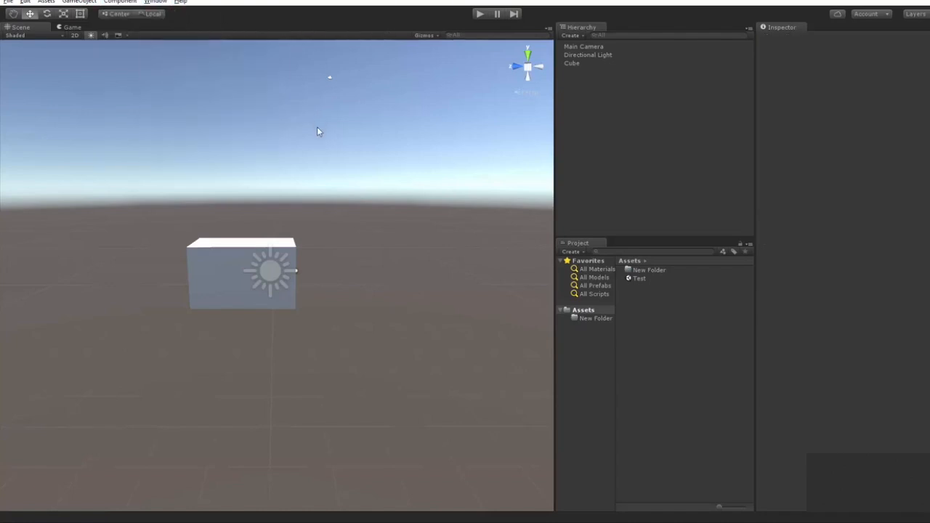